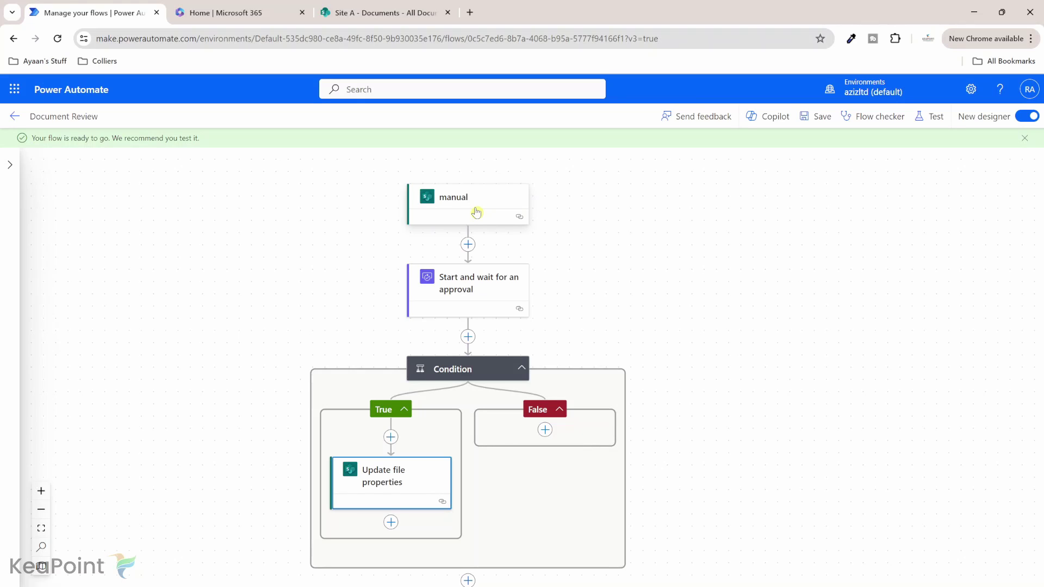
# Step: Open the approval step's parameters: Approve/Reject – Everyone must approve, titled Approval Test
pyautogui.click(483, 289)
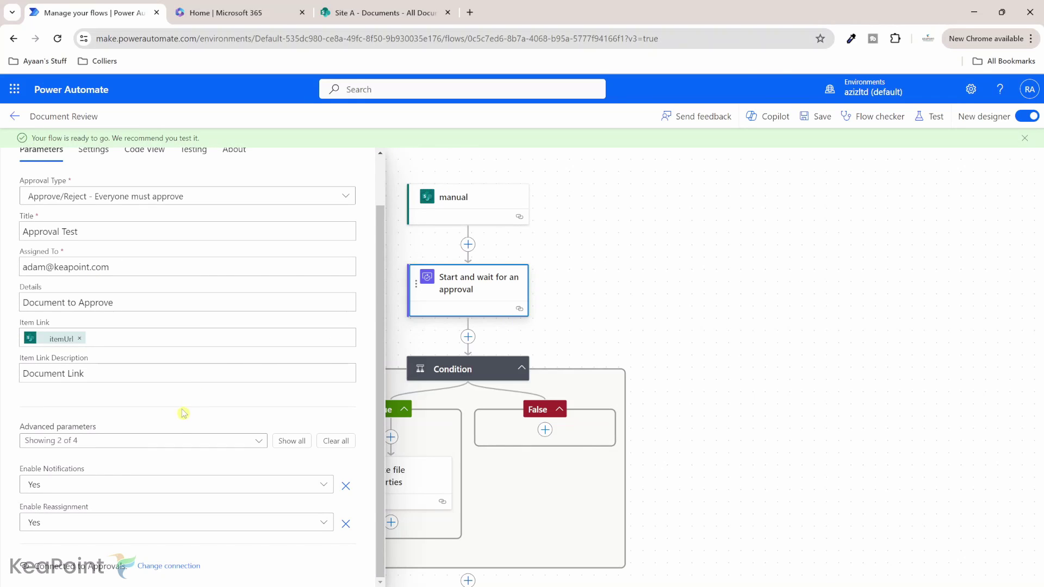
# Step: Close the approval settings and inspect Update file properties, glancing at the Site A Documents library
pyautogui.click(619, 222)
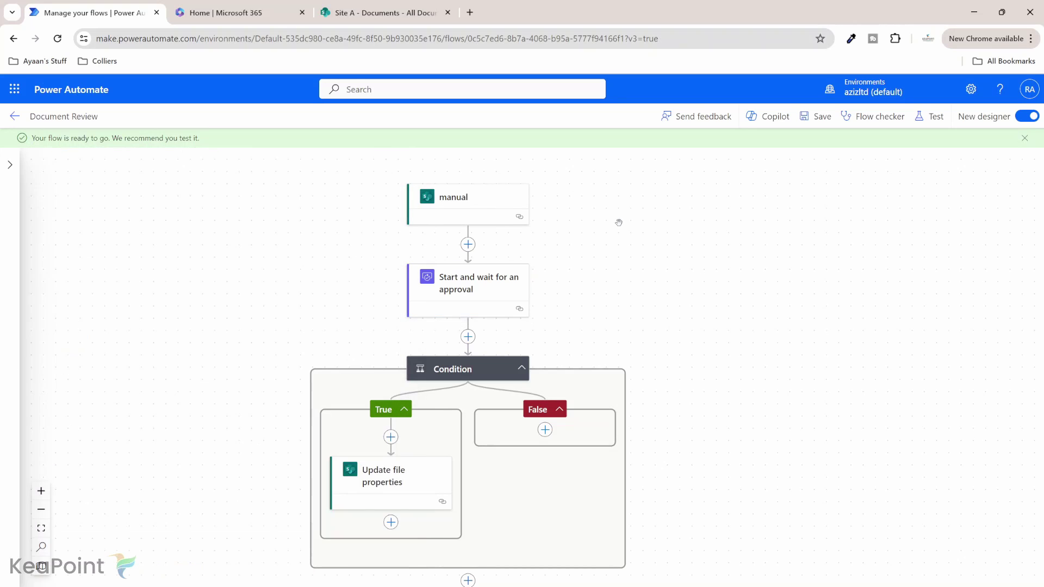
pyautogui.scroll(-2, 435, 373)
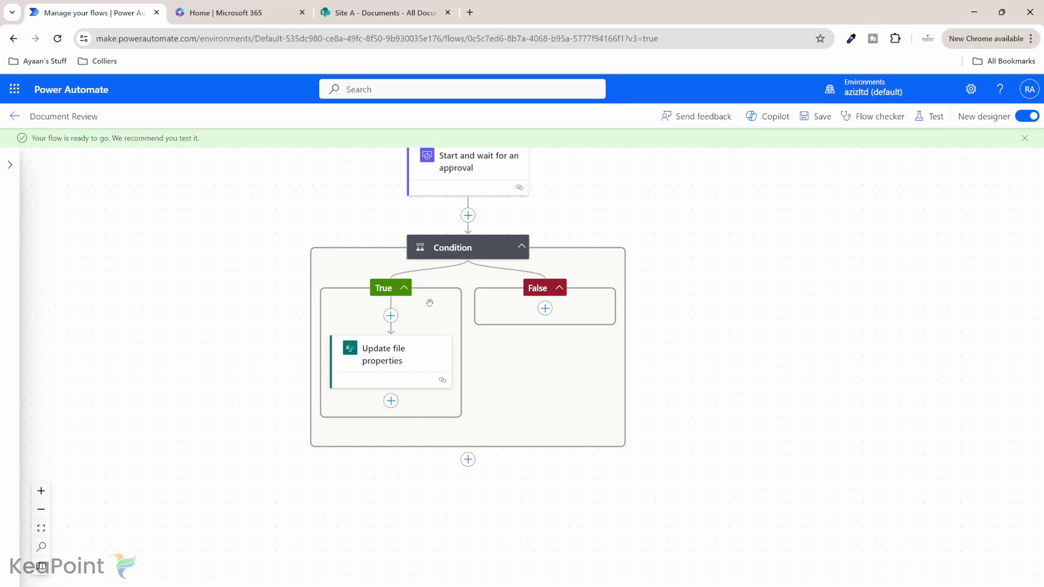
pyautogui.click(386, 364)
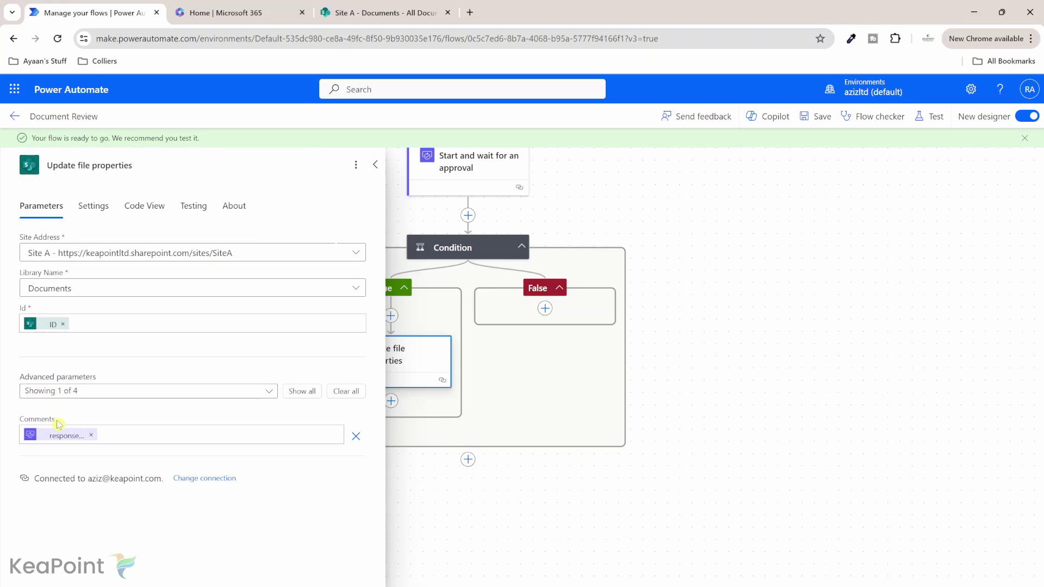
pyautogui.click(381, 13)
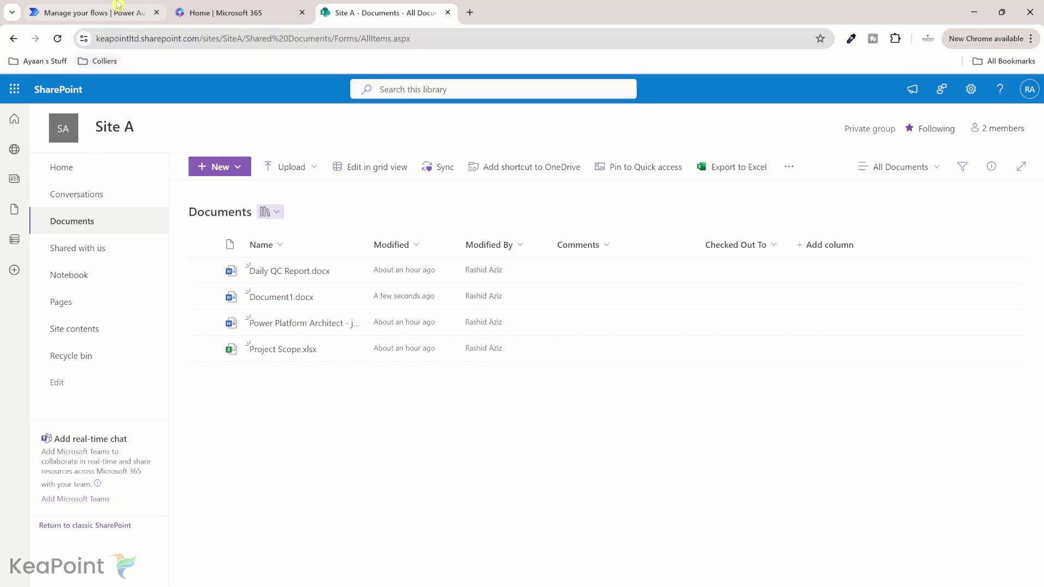
pyautogui.click(87, 12)
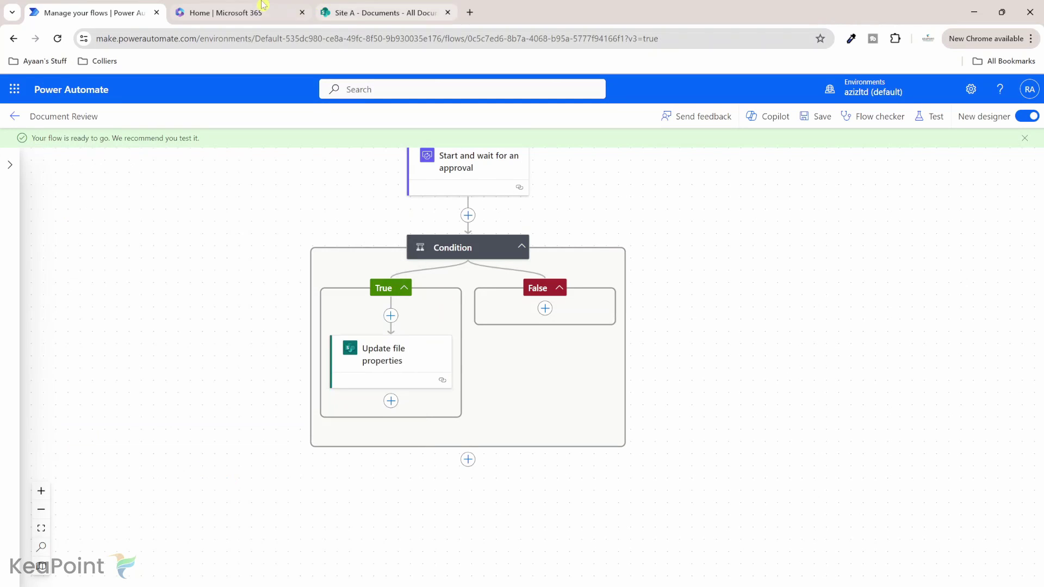
# Step: Run the Document Review flow on Document1.docx from the Site A library's Automate menu
pyautogui.click(376, 12)
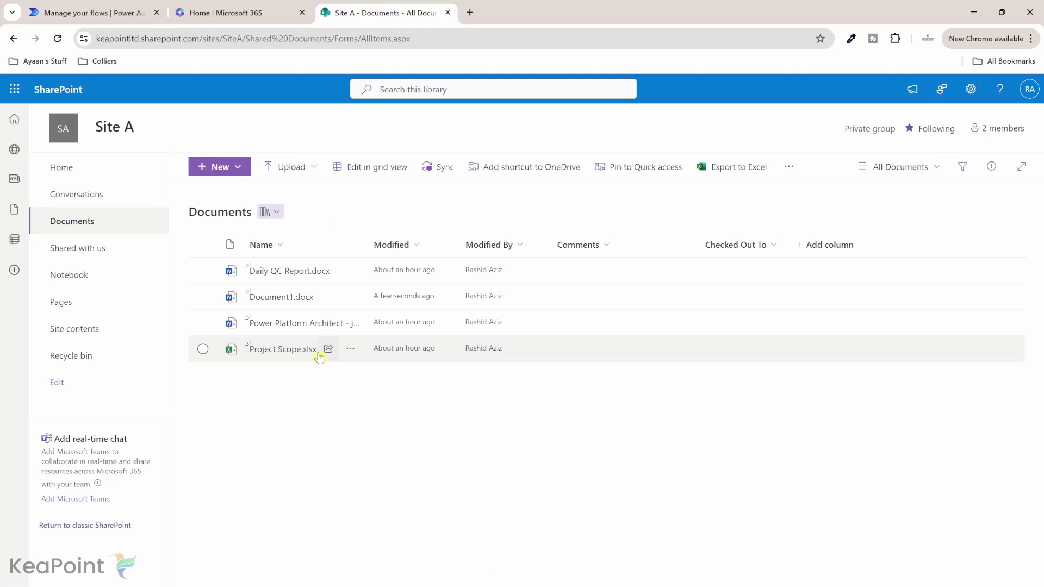
pyautogui.click(131, 14)
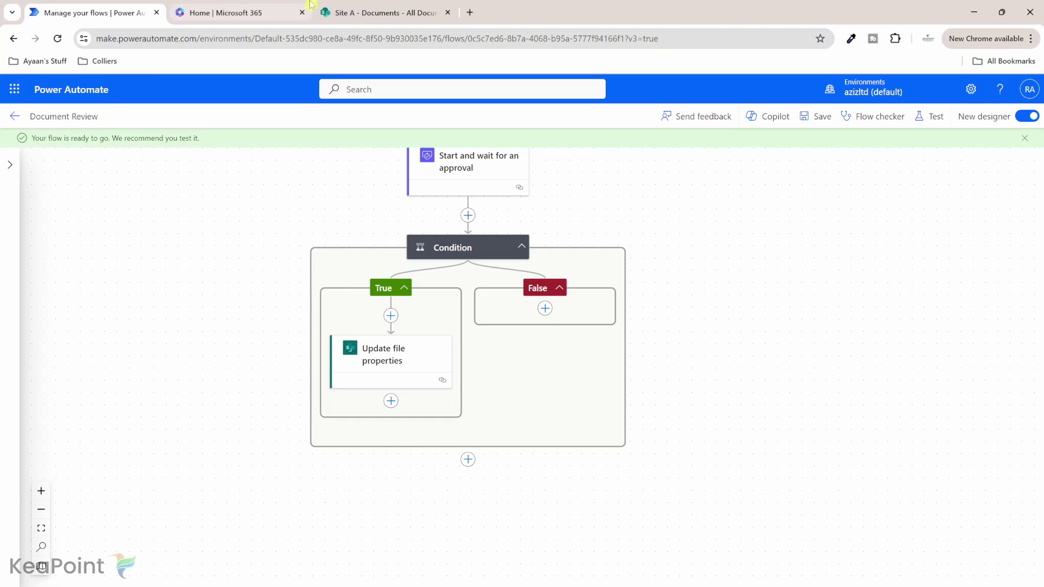
pyautogui.click(383, 12)
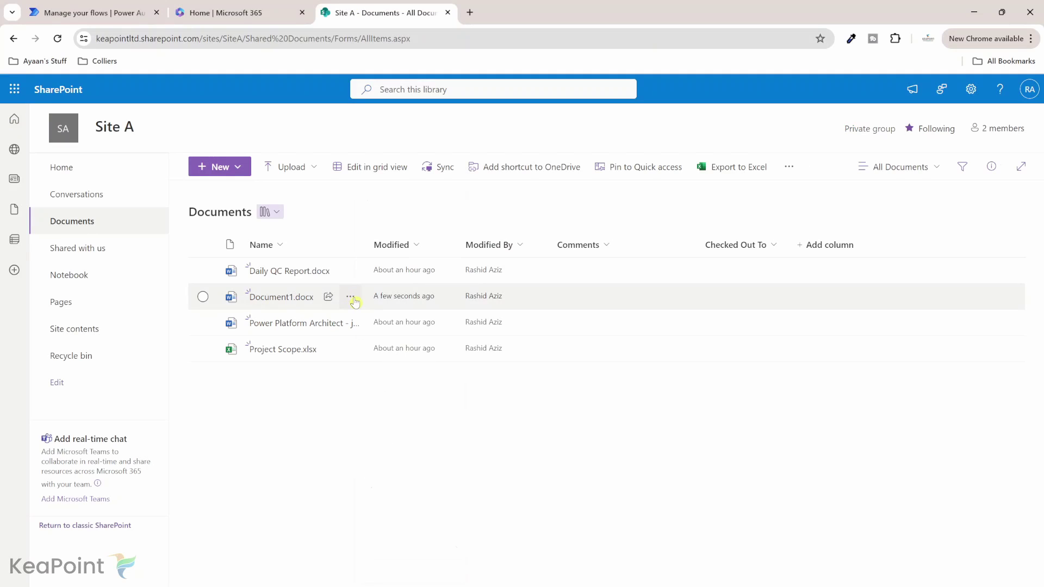
pyautogui.click(351, 299)
pyautogui.moveTo(423, 331)
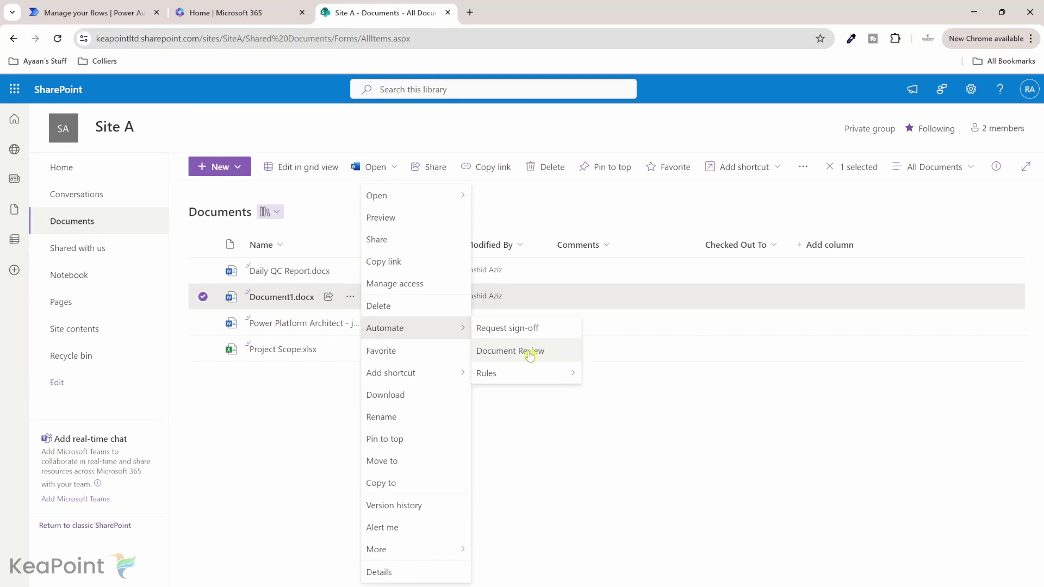
pyautogui.click(529, 355)
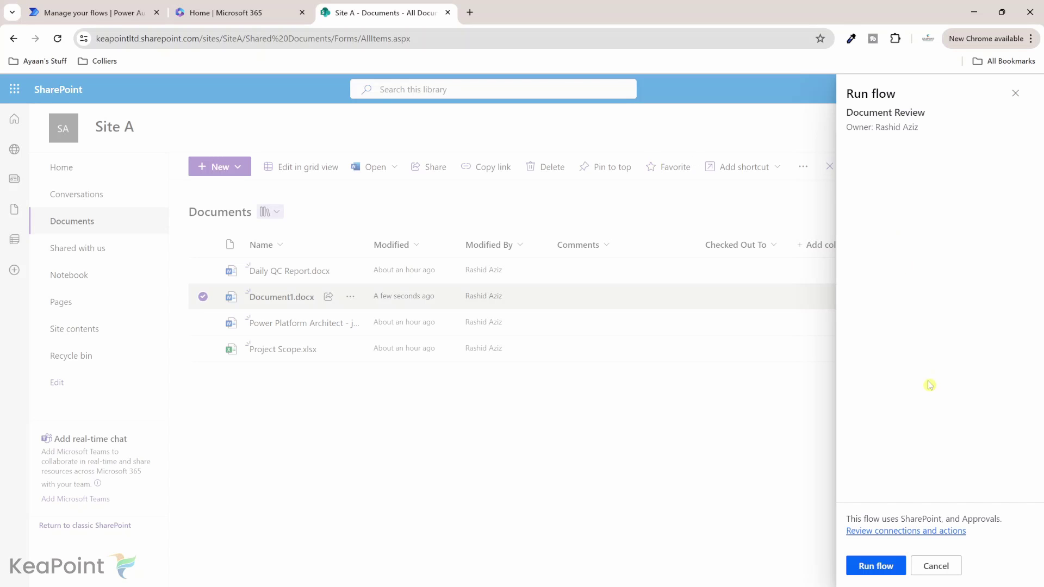
pyautogui.click(877, 567)
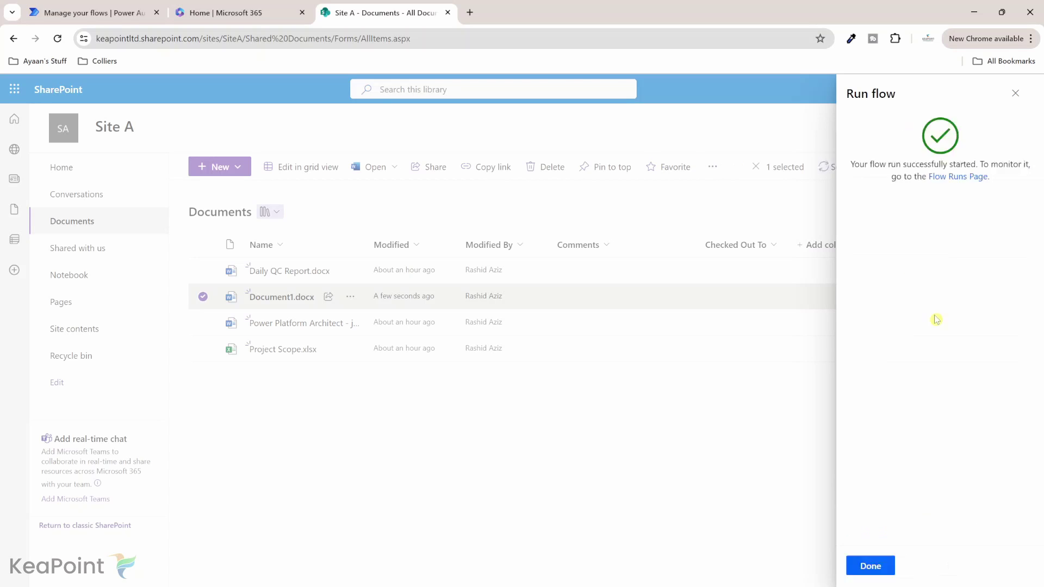
pyautogui.click(109, 6)
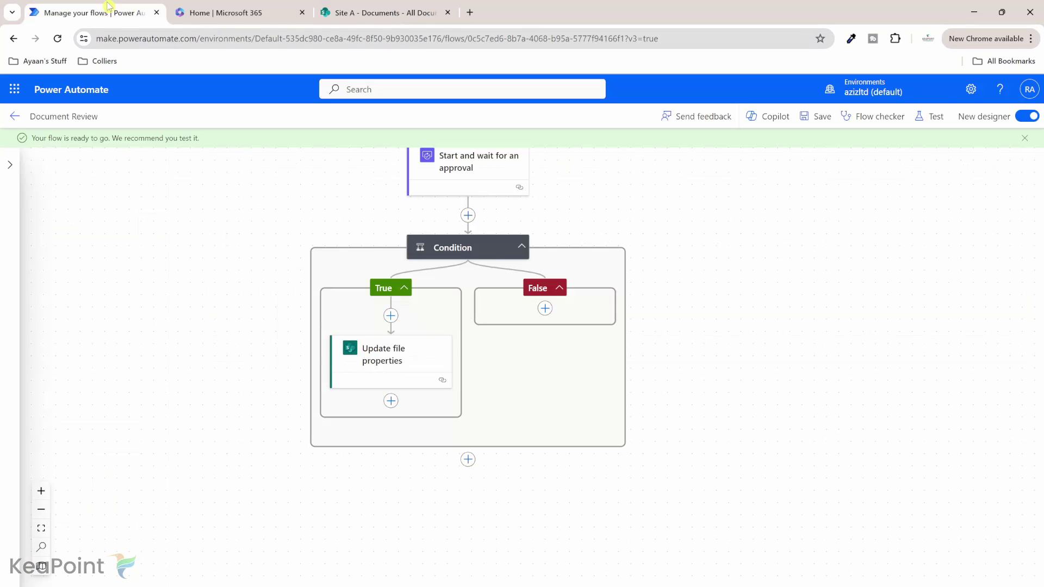
# Step: Open the newest Document Review run from the flow's details page and bring in the Outlook window
pyautogui.click(14, 119)
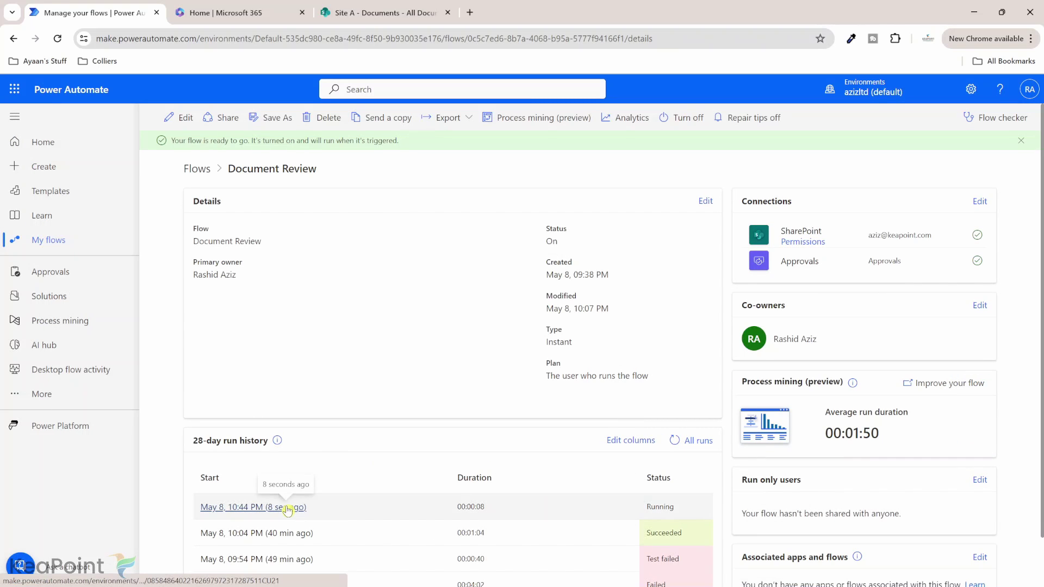
pyautogui.click(288, 507)
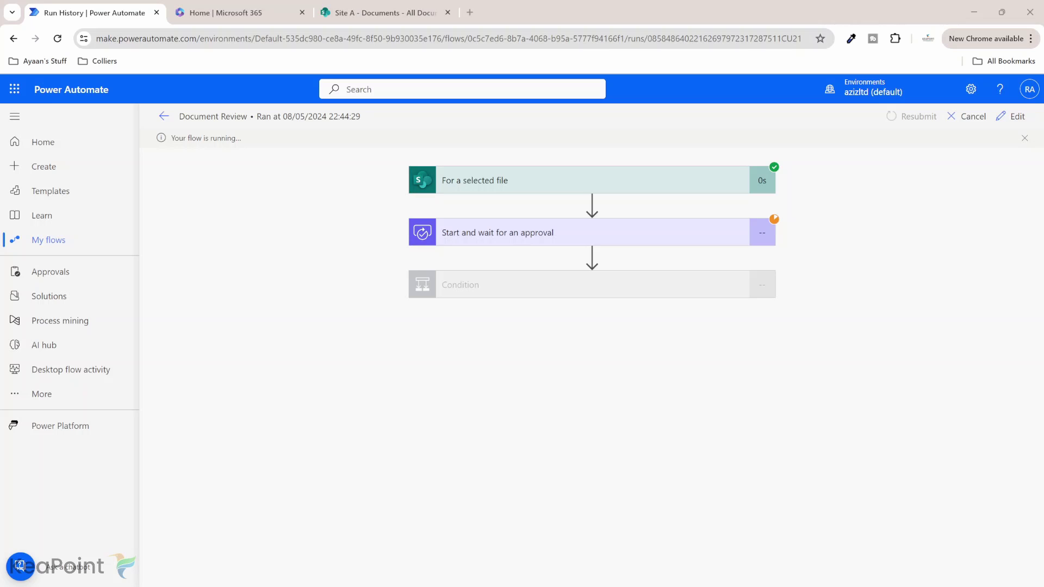
pyautogui.moveTo(1043, 132); pyautogui.dragTo(564, 132)
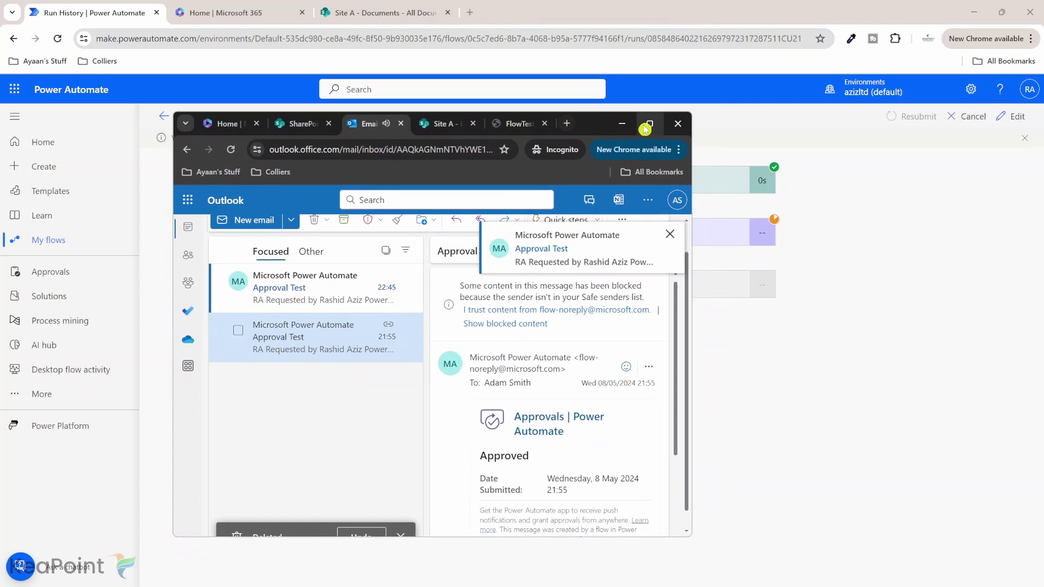
# Step: Open the 22:45 Approval Test email and follow its Document Link to Document1.docx
pyautogui.click(647, 125)
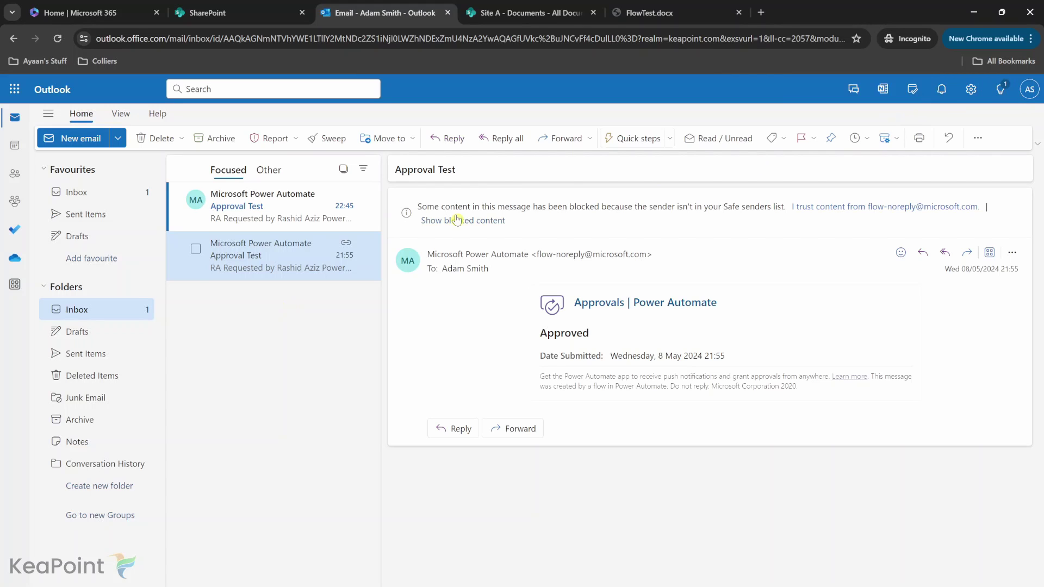
pyautogui.click(264, 209)
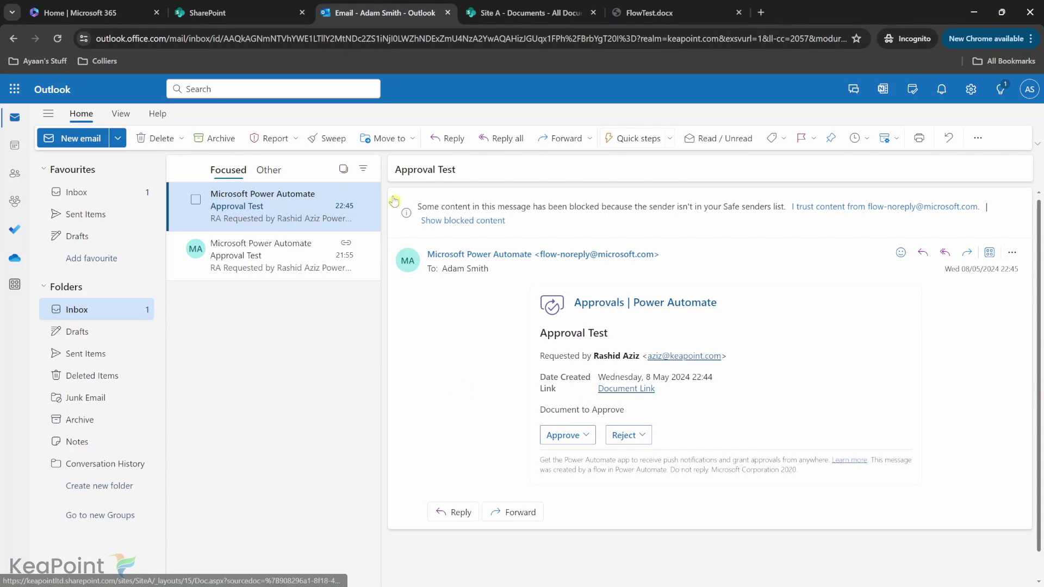
pyautogui.click(631, 390)
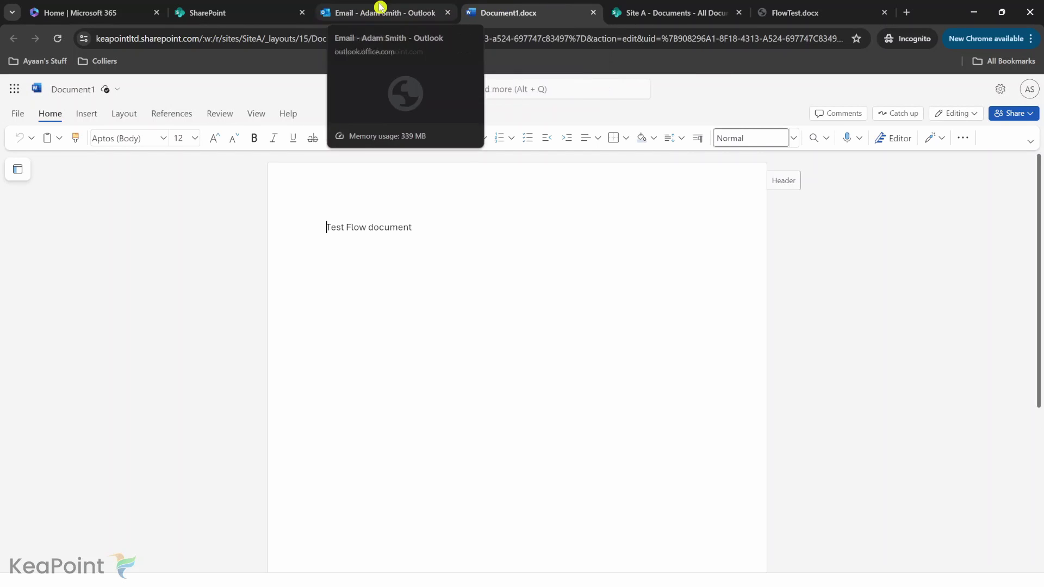
# Step: Approve the Approval Test request with the comment 'All good', then return to the flow run
pyautogui.click(380, 7)
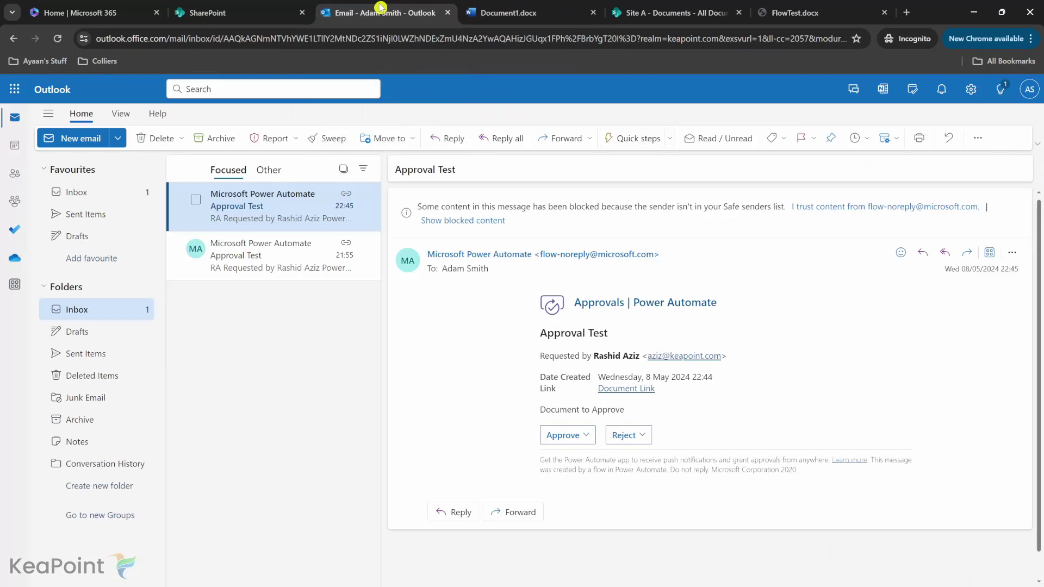
pyautogui.click(570, 438)
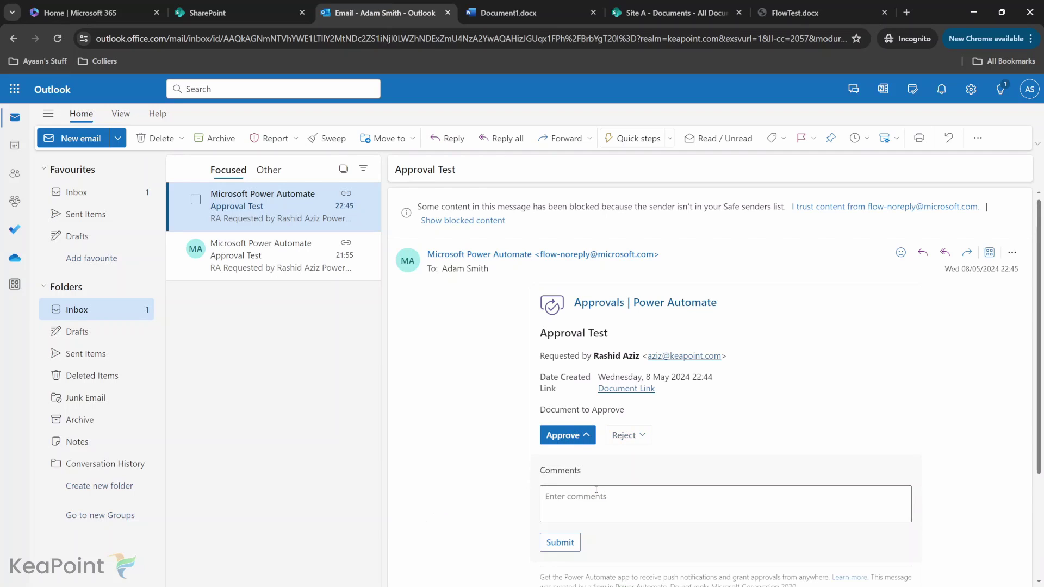
pyautogui.write('All good')
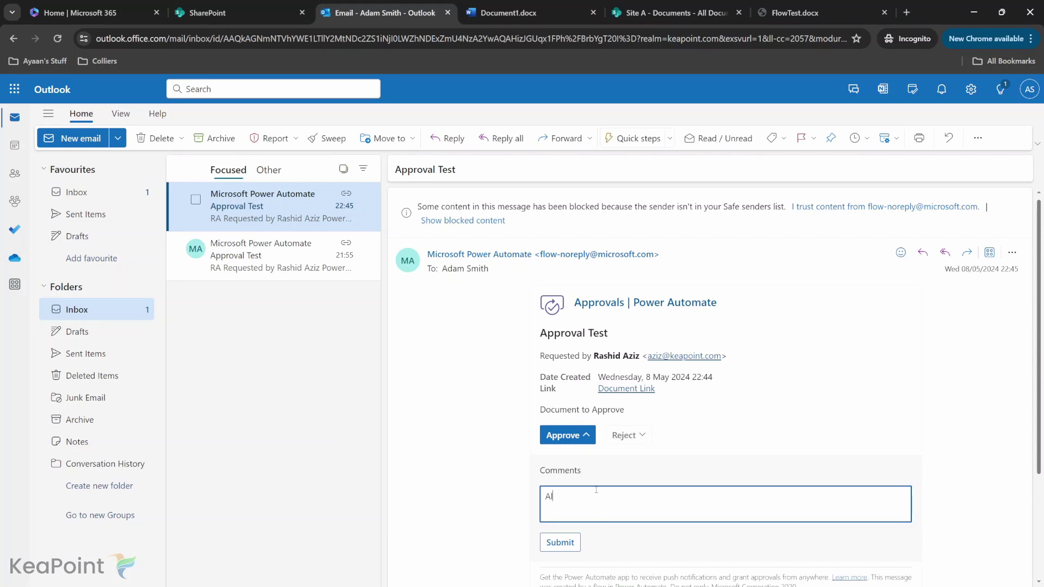
pyautogui.click(560, 543)
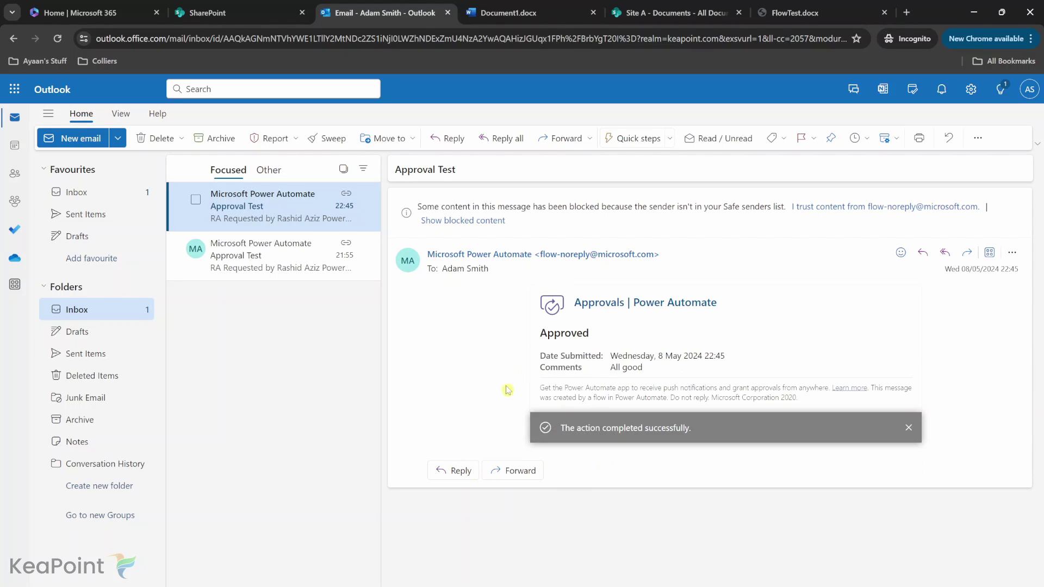
pyautogui.click(506, 15)
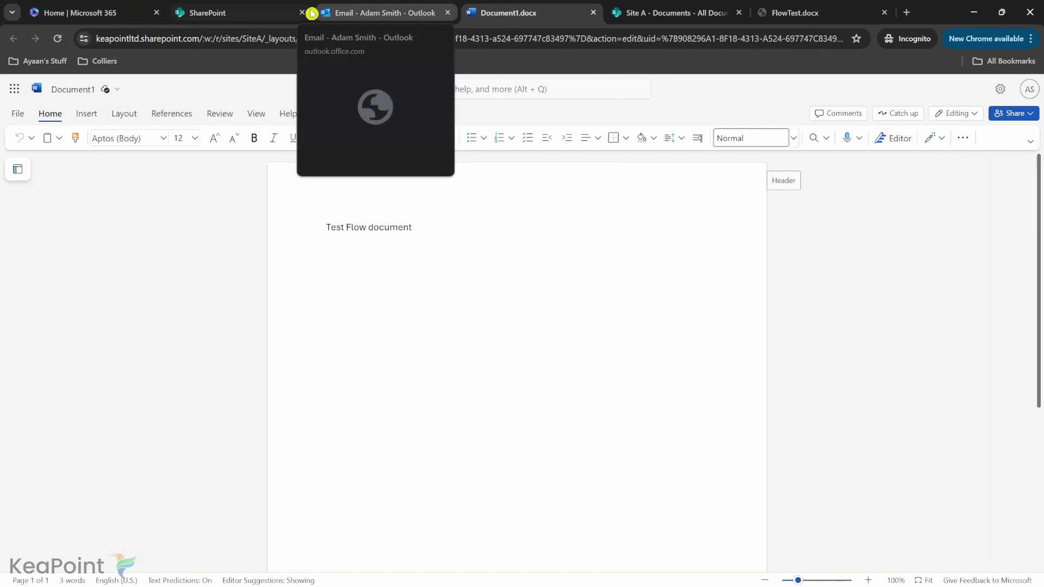
pyautogui.click(974, 12)
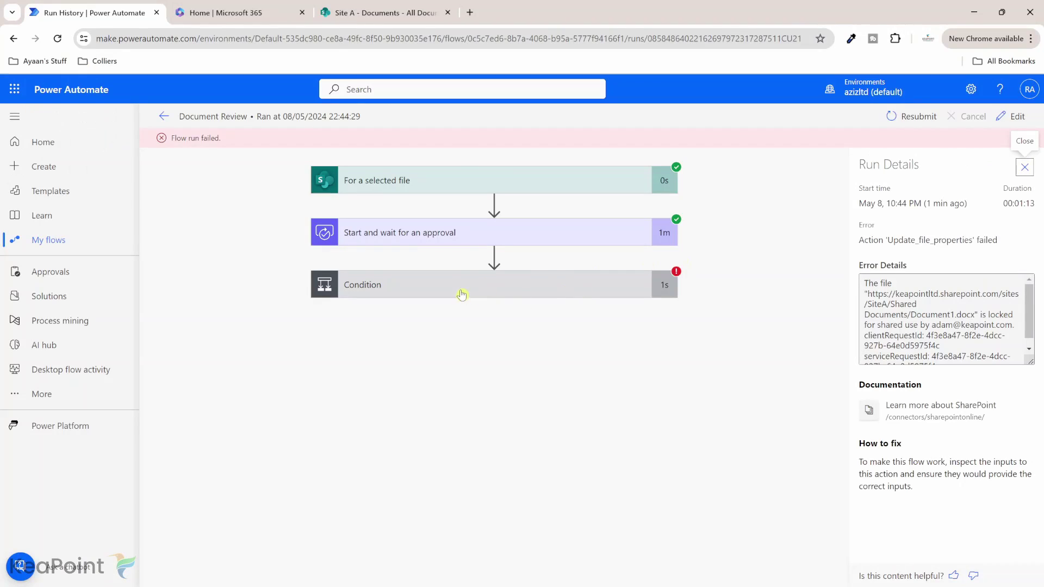
# Step: Expand the failed Condition and select the error naming who has Document1.docx locked
pyautogui.click(511, 287)
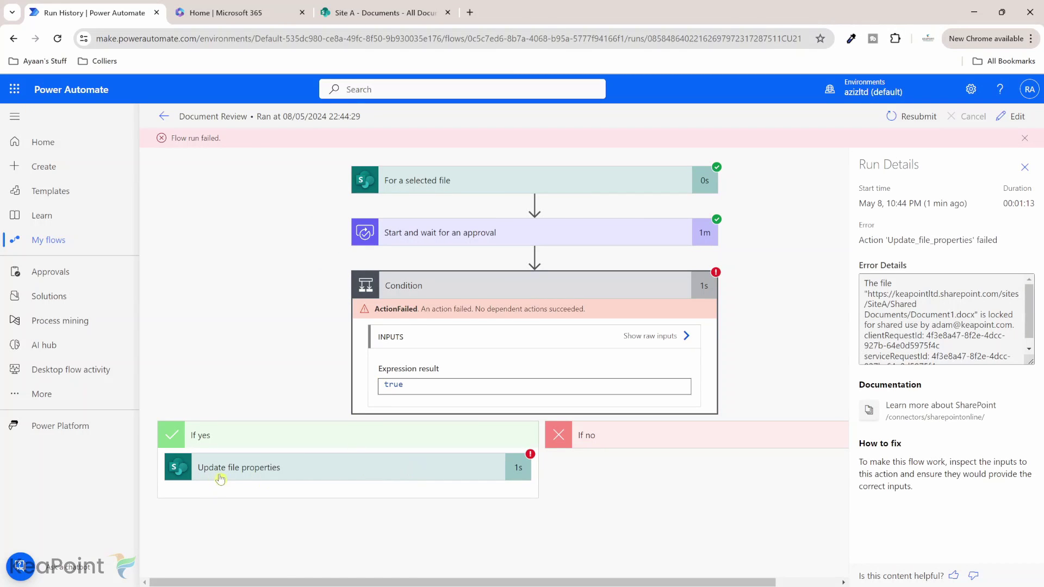
pyautogui.click(862, 321)
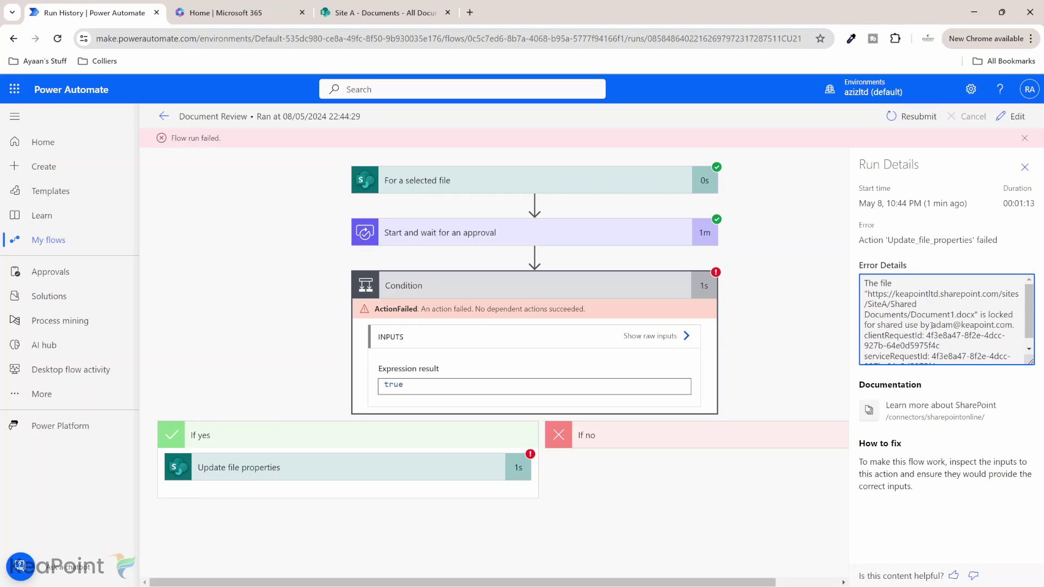
pyautogui.moveTo(932, 325); pyautogui.dragTo(1016, 324)
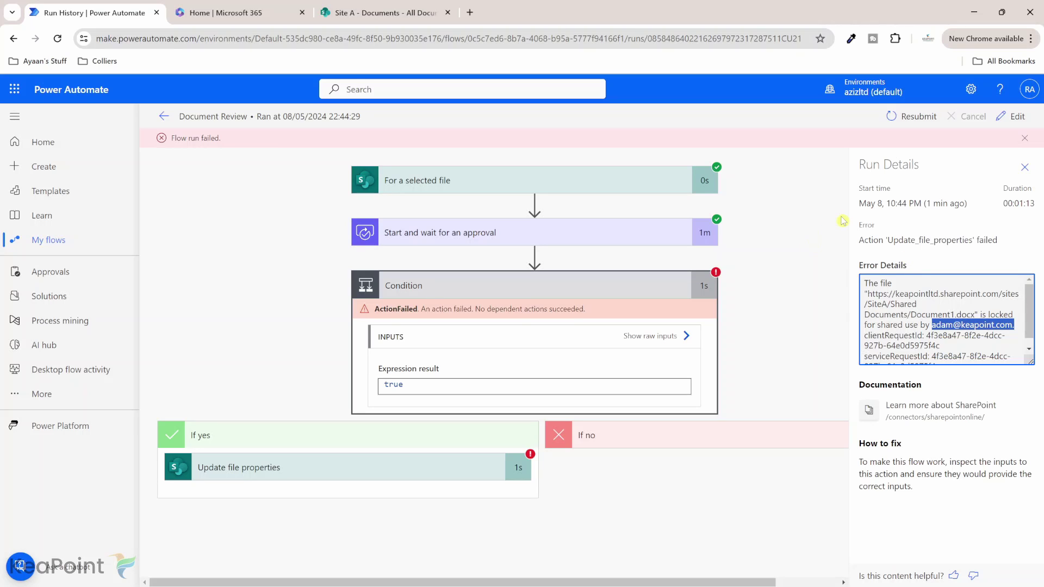
# Step: Go from Site A Documents' gear menu through Library settings to More library settings
pyautogui.click(394, 12)
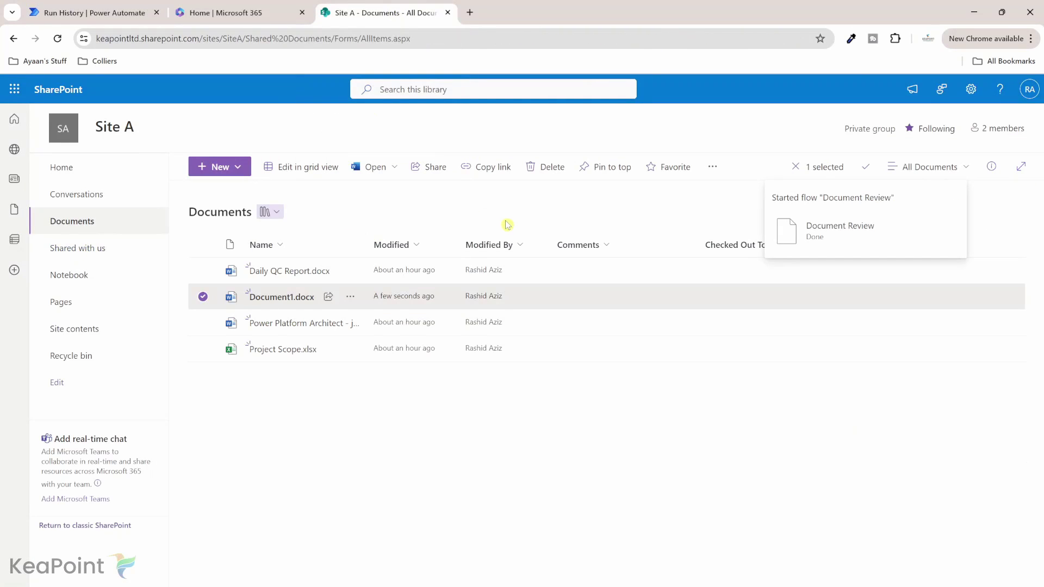
pyautogui.click(973, 94)
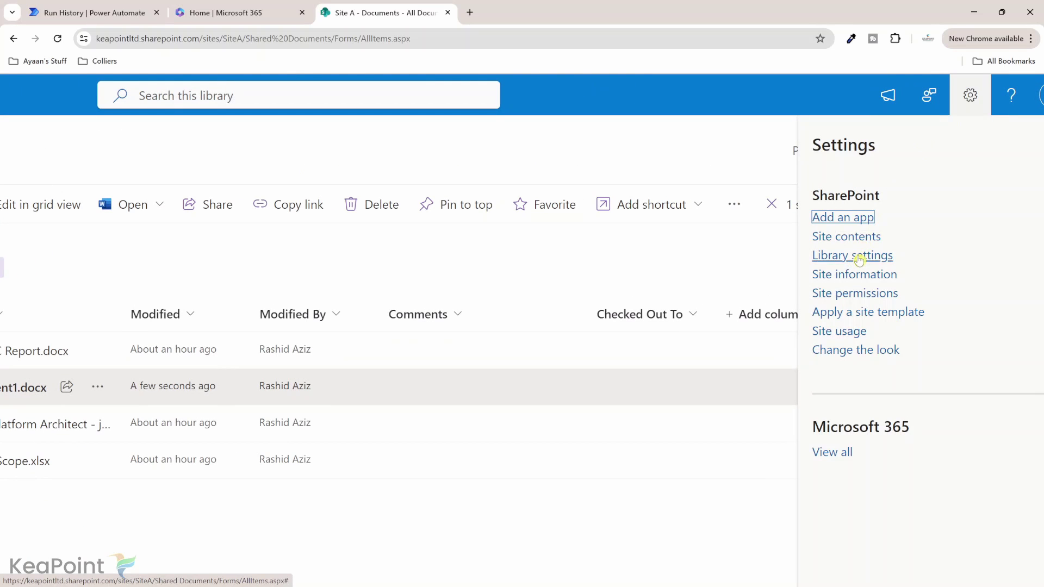
pyautogui.click(859, 260)
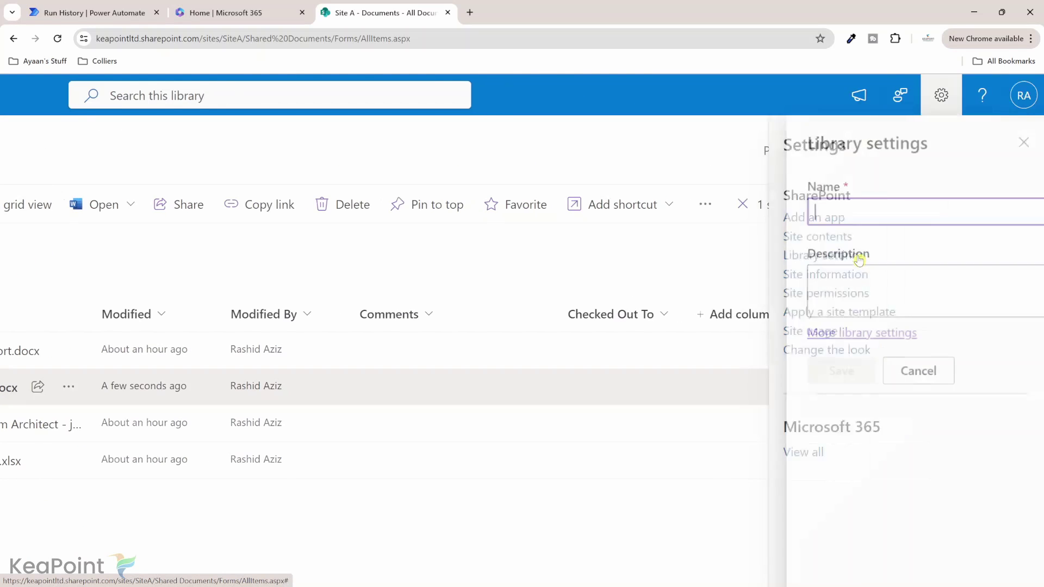
pyautogui.click(830, 334)
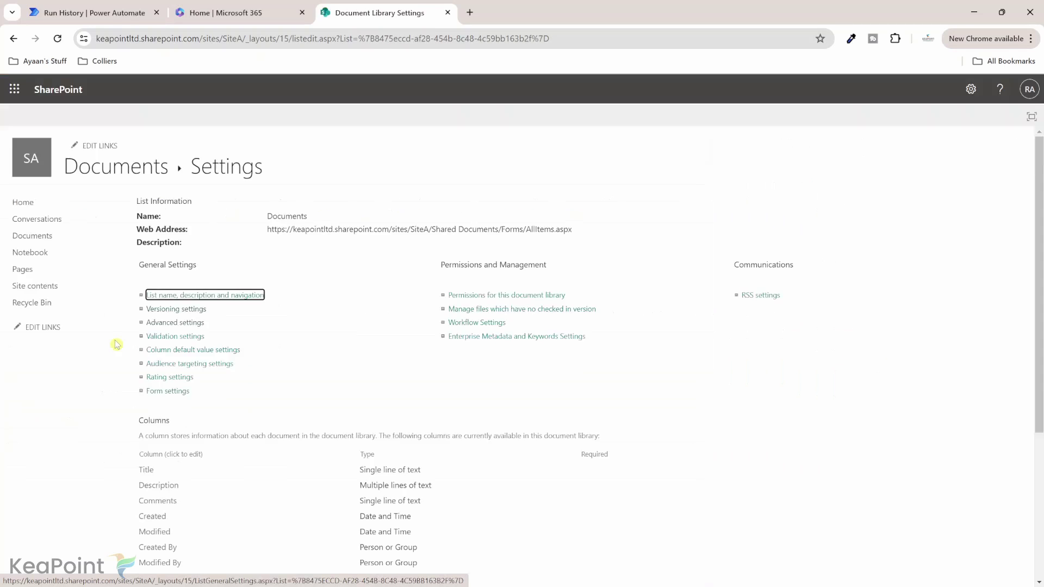
# Step: In Versioning settings, set 'Require documents to be checked out before editing' to Yes and save
pyautogui.scroll(2, 117, 344)
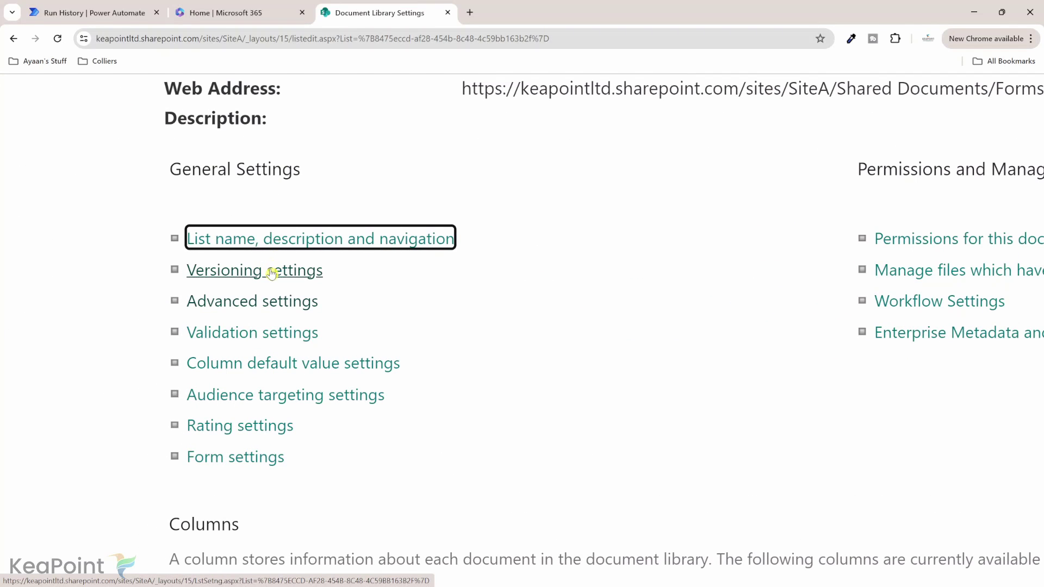
pyautogui.click(271, 273)
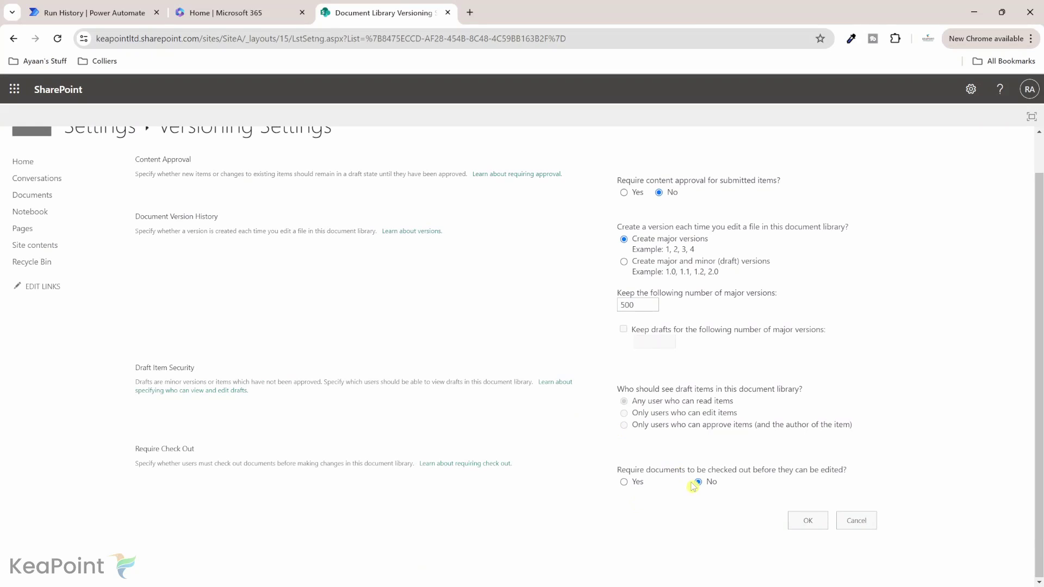
pyautogui.scroll(2, 694, 486)
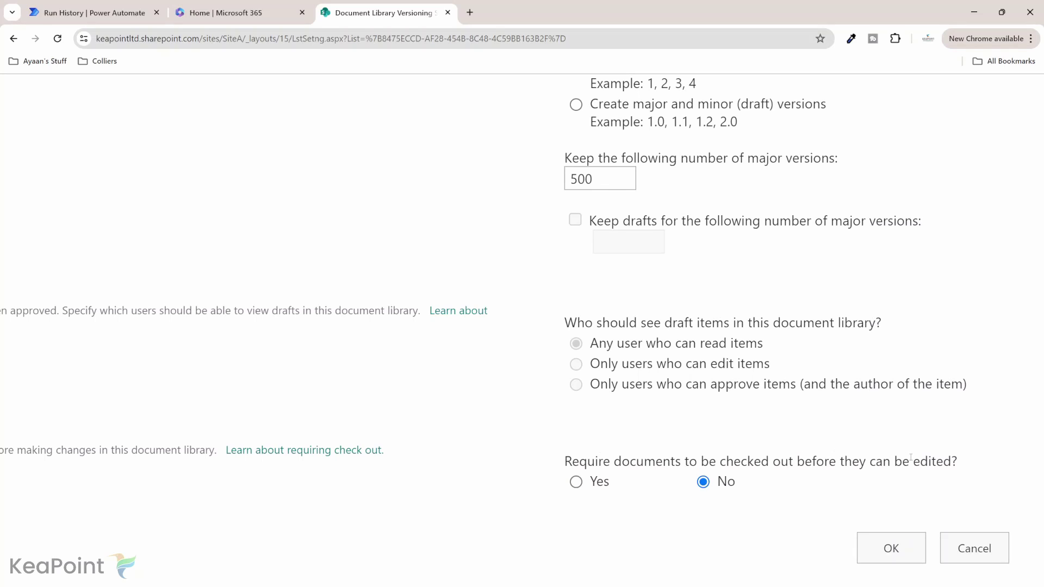
pyautogui.click(577, 484)
pyautogui.click(890, 547)
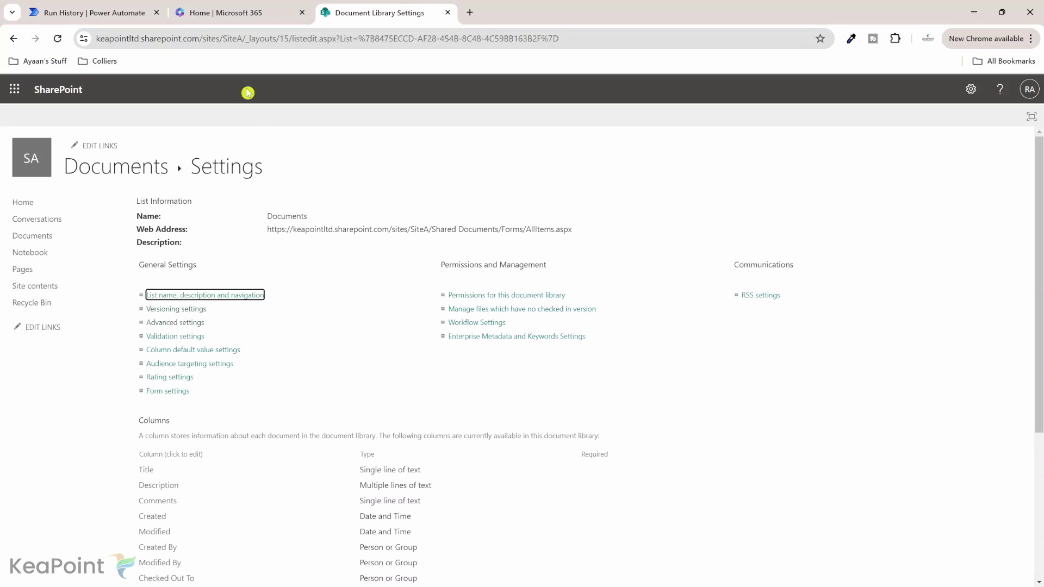
pyautogui.click(120, 6)
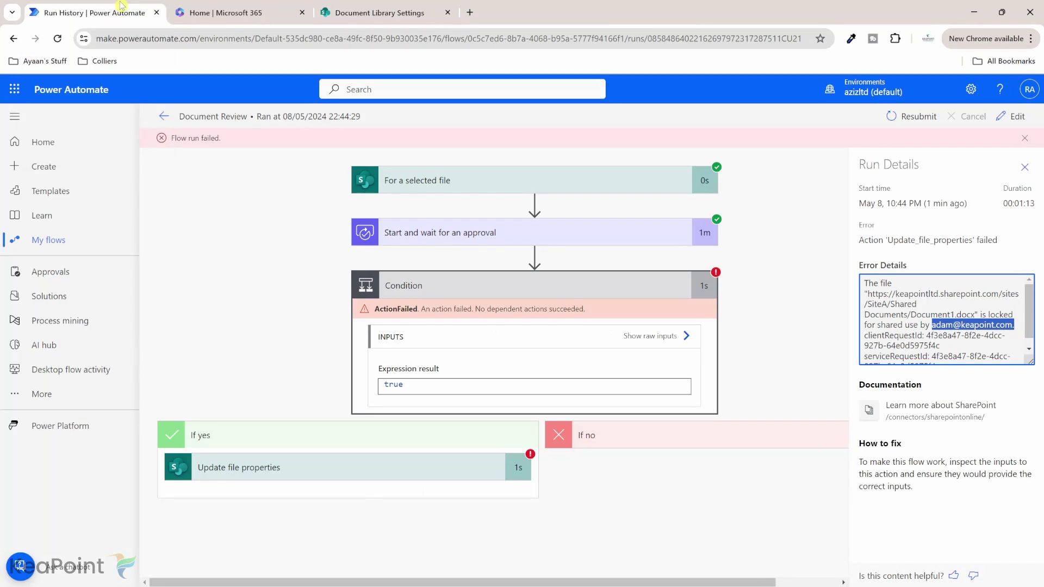
# Step: Reopen the Document Review flow for editing and insert a step at the top of the True branch
pyautogui.click(1017, 118)
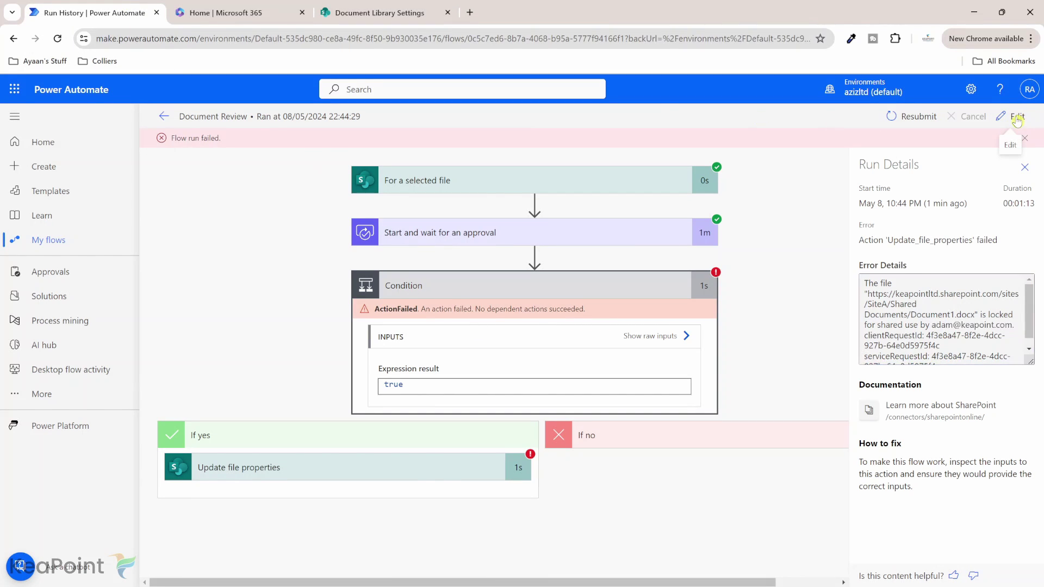
pyautogui.scroll(-1, 436, 381)
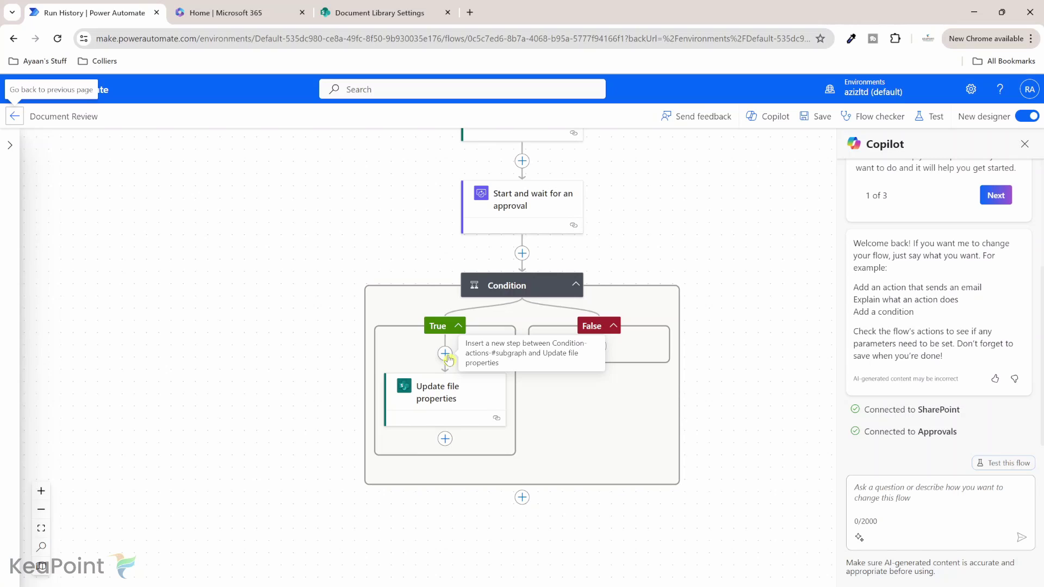
pyautogui.click(446, 355)
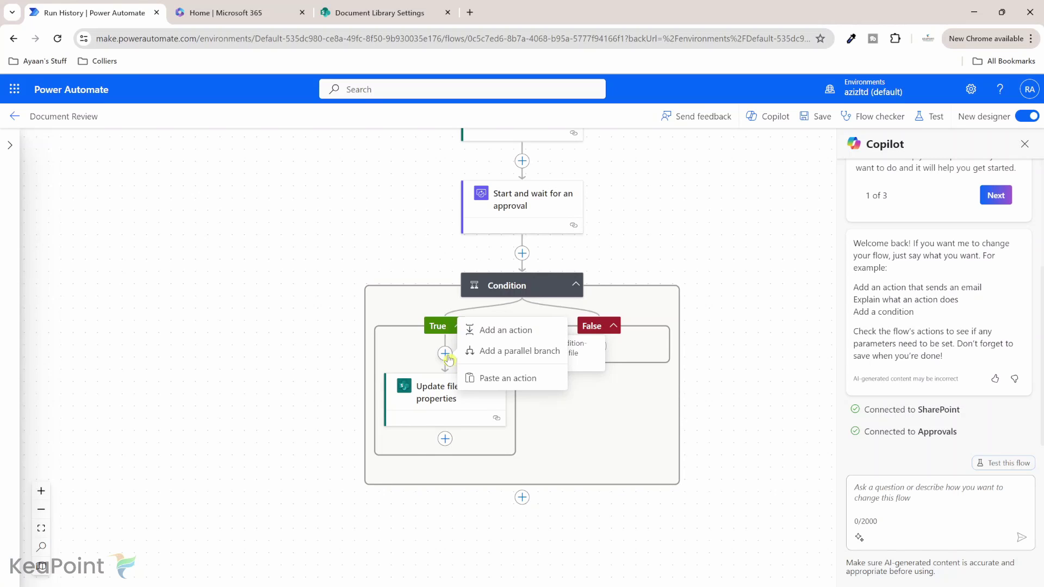
# Step: Insert a Check out file action for Site A's Documents library, with Id set to the trigger file's ID
pyautogui.click(507, 331)
pyautogui.write('check')
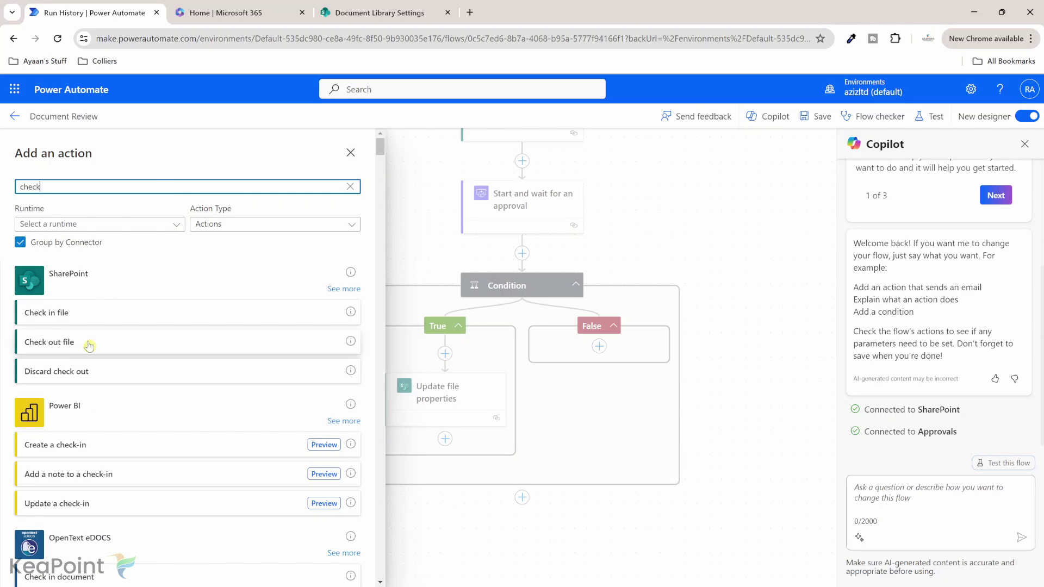
pyautogui.click(89, 345)
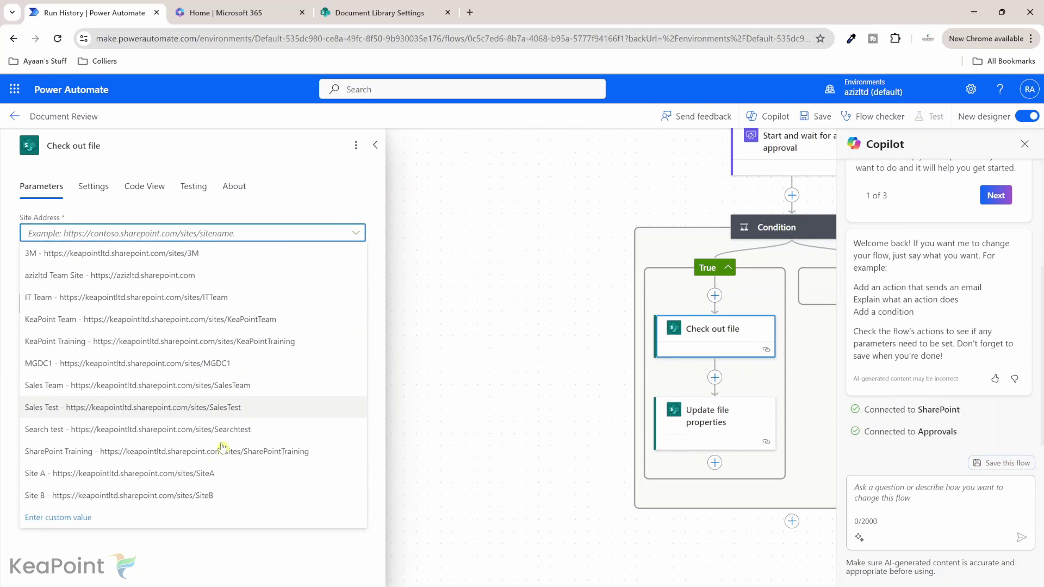
pyautogui.click(207, 474)
pyautogui.click(332, 276)
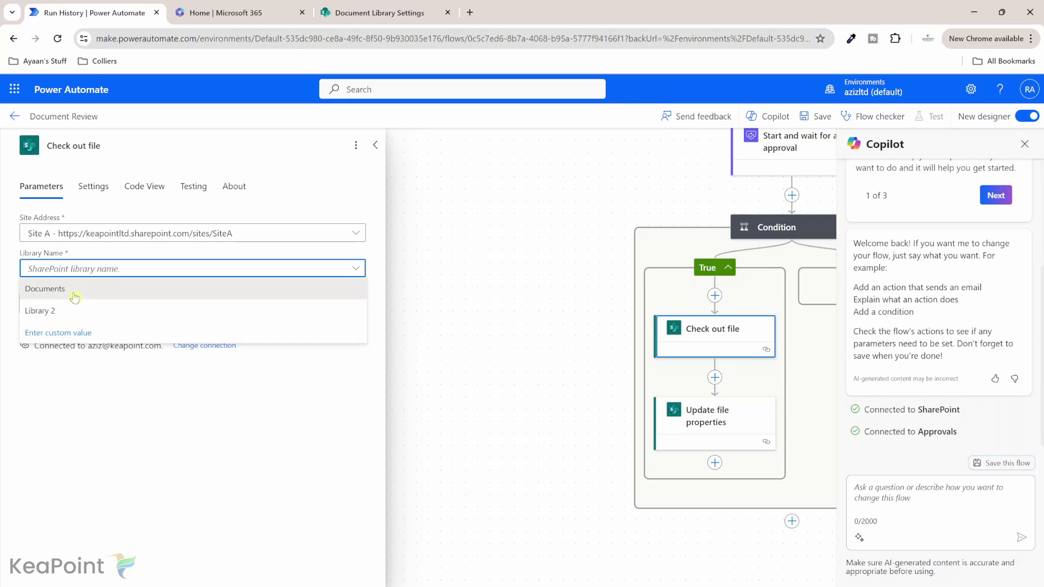
pyautogui.click(74, 298)
pyautogui.click(166, 304)
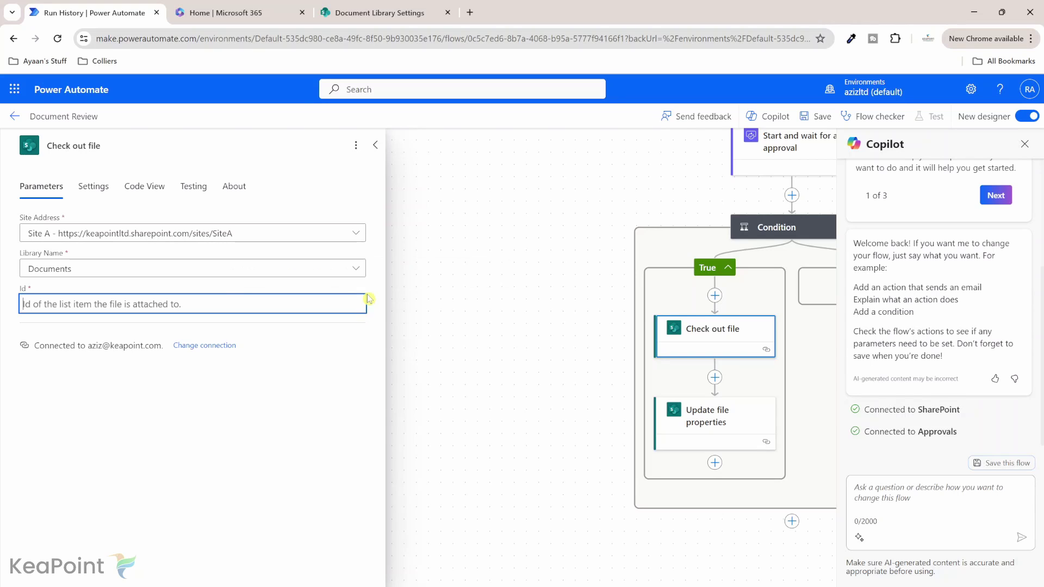
pyautogui.click(369, 298)
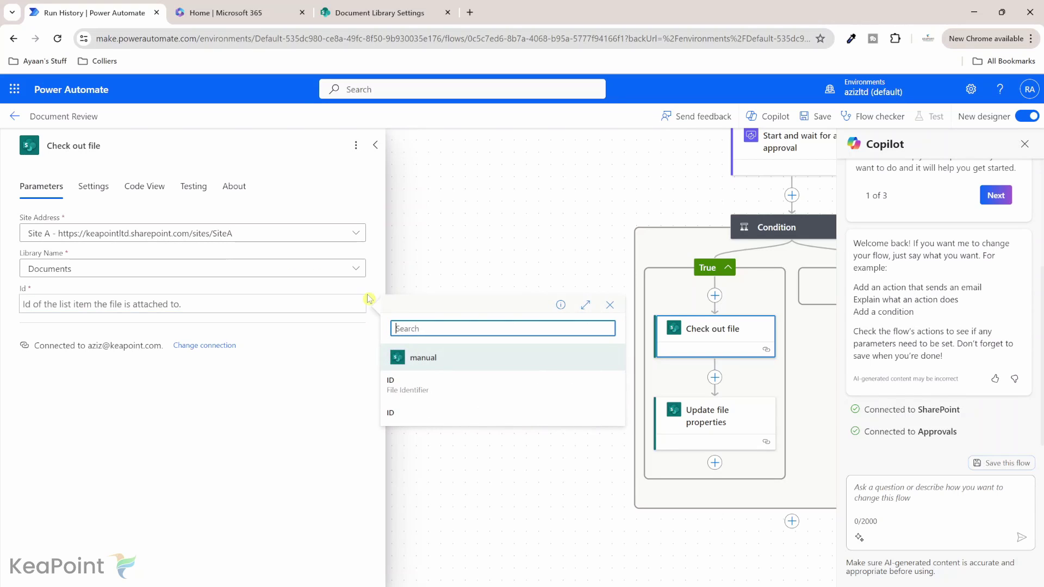
pyautogui.click(445, 390)
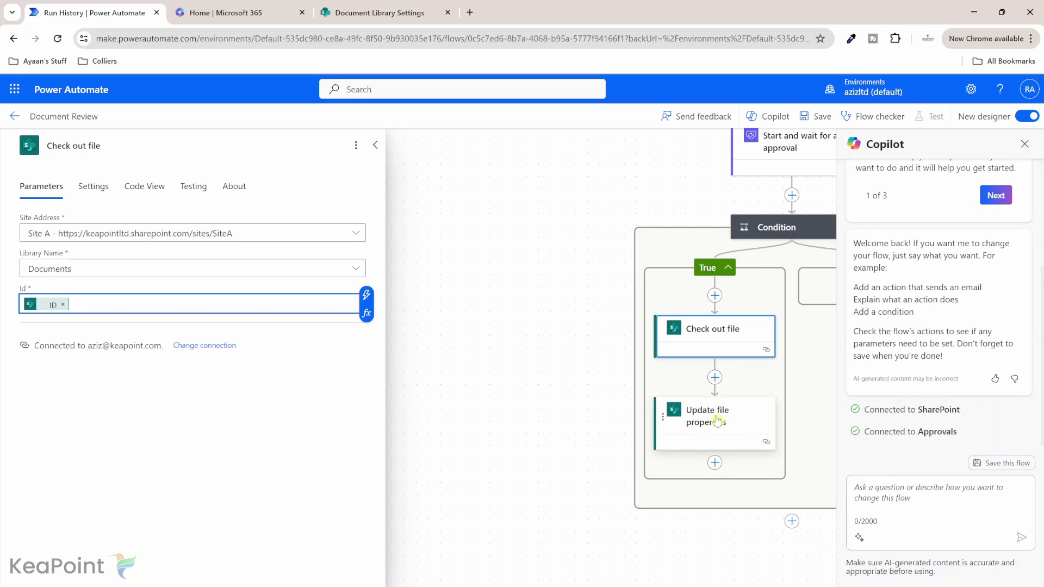
# Step: Add a Check in file action after Update file properties and close the Copilot panel
pyautogui.click(715, 462)
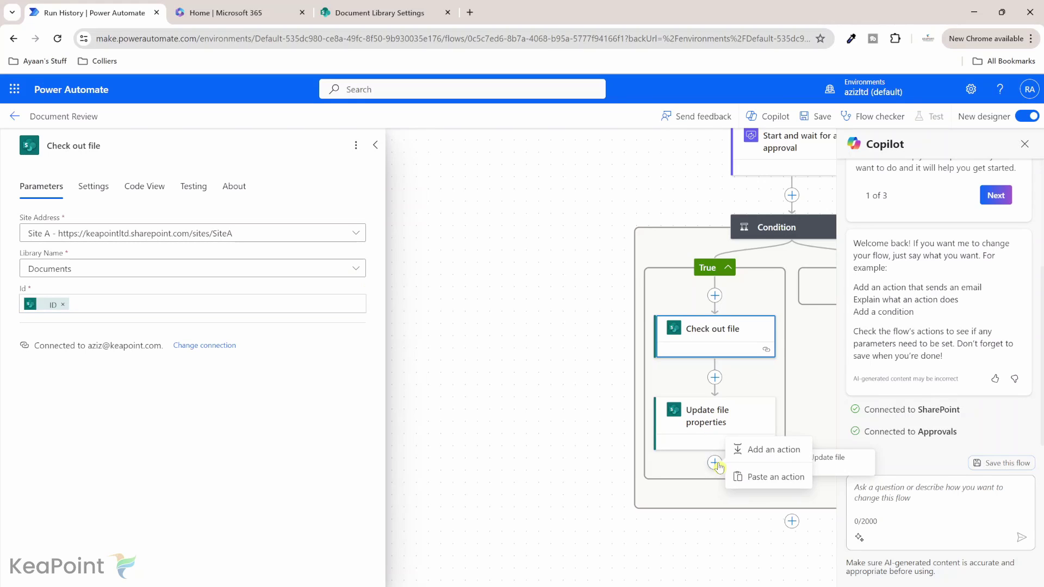
pyautogui.click(774, 456)
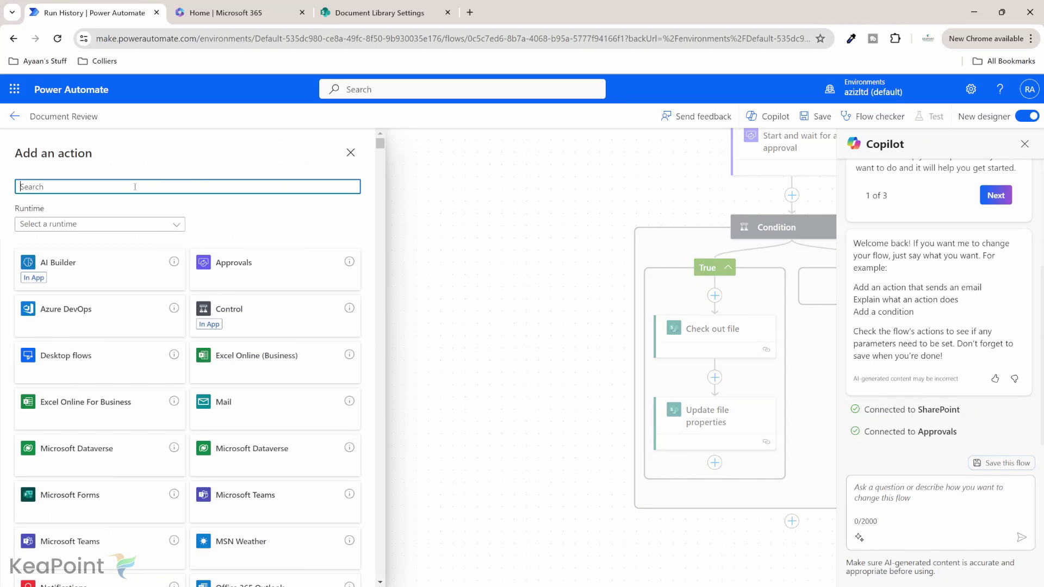
pyautogui.write('check')
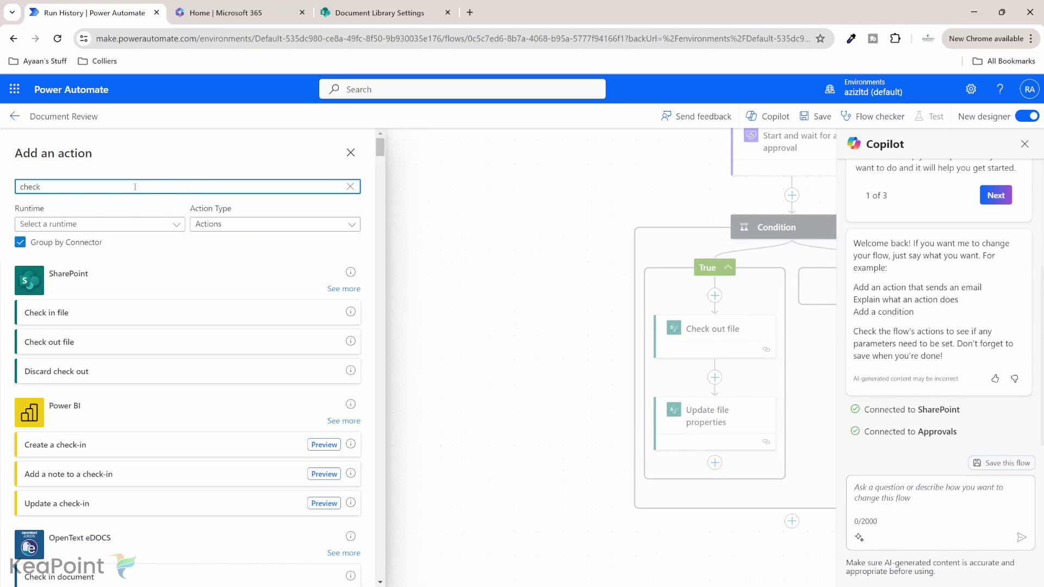
pyautogui.click(97, 314)
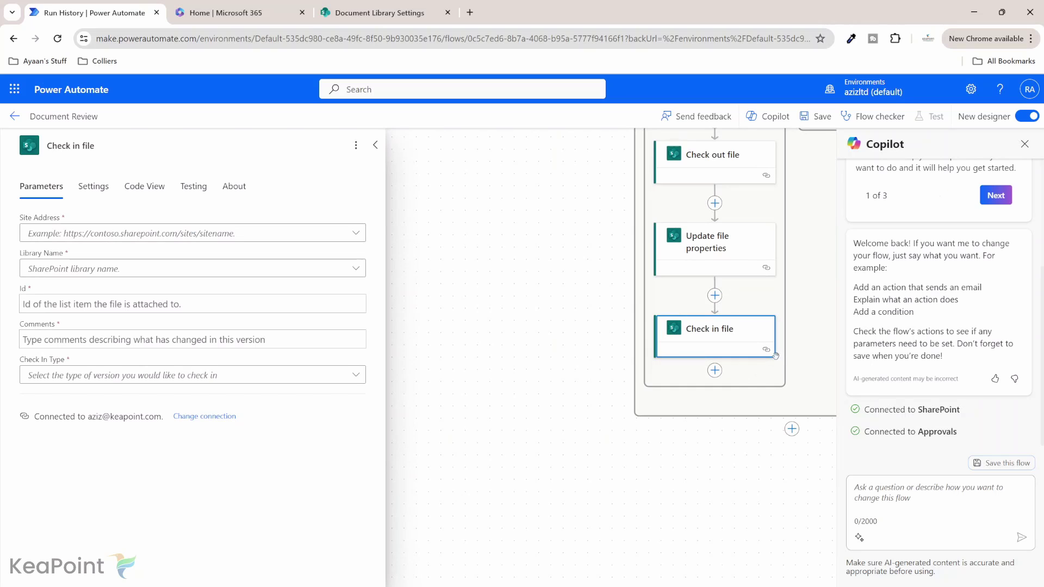
pyautogui.click(1024, 144)
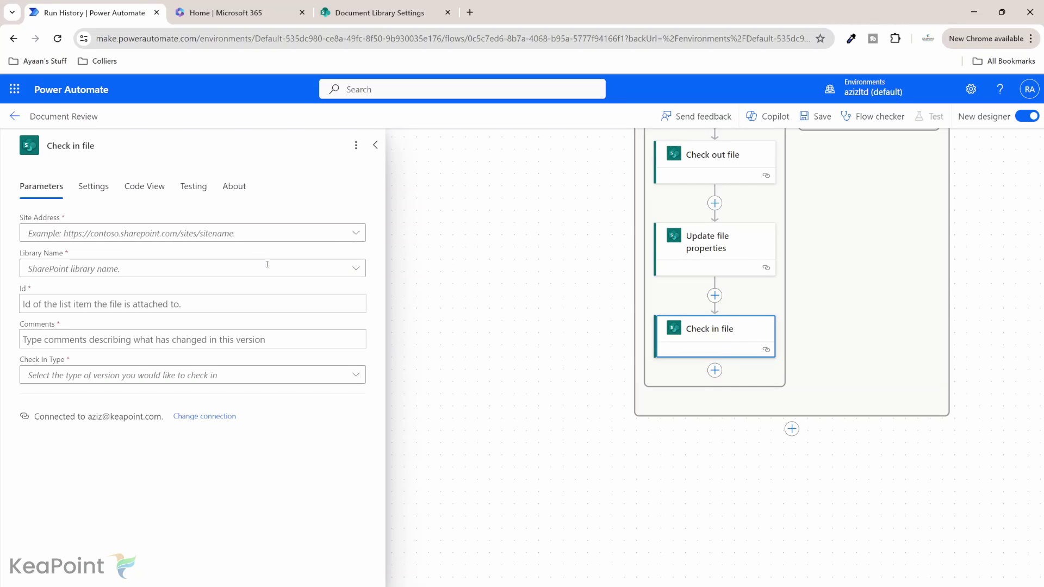
# Step: Point the check-in at Site A's Documents library, using the triggering file's ID
pyautogui.click(356, 235)
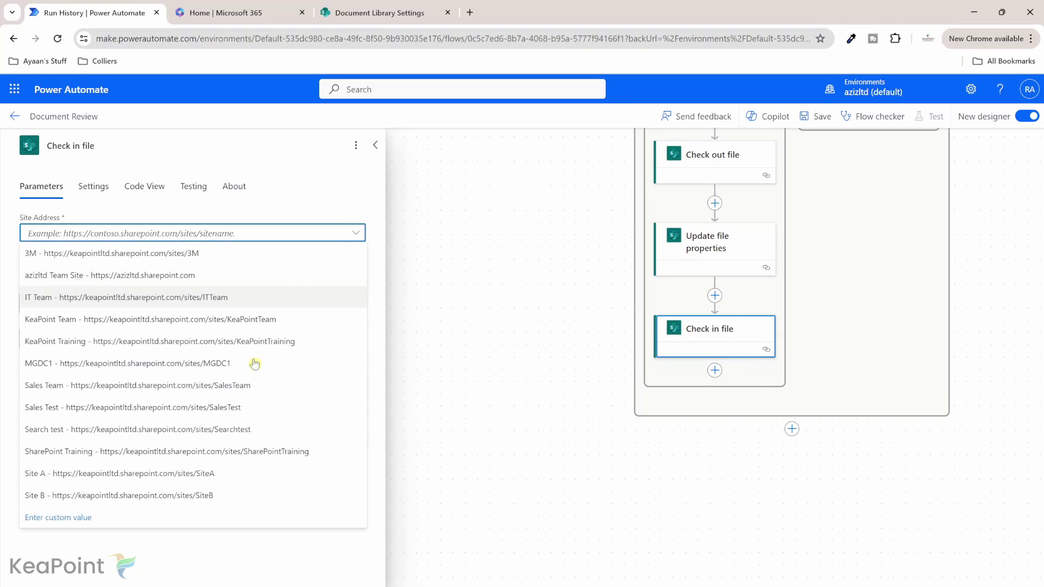
pyautogui.click(225, 482)
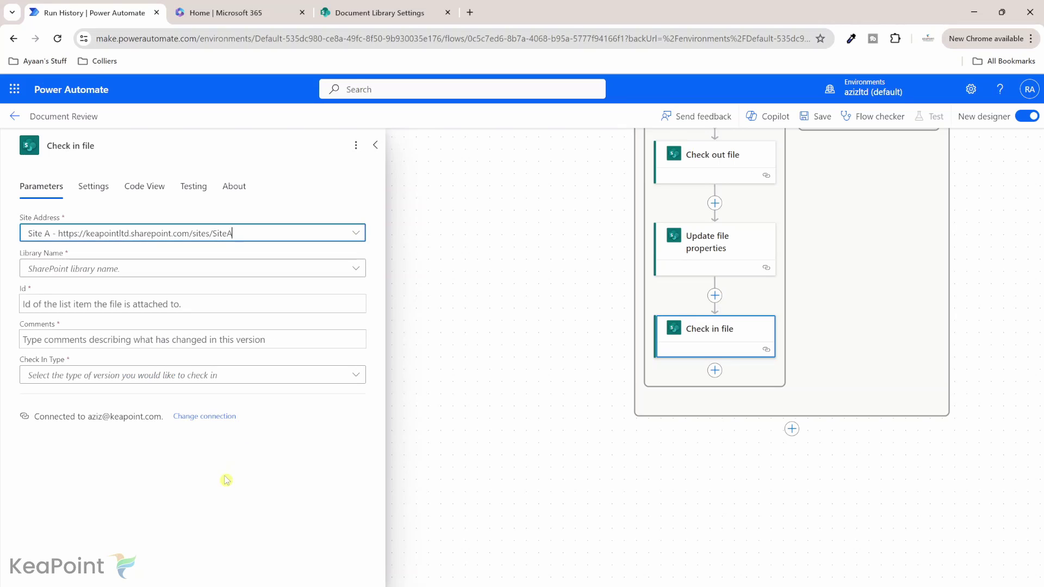
pyautogui.click(354, 272)
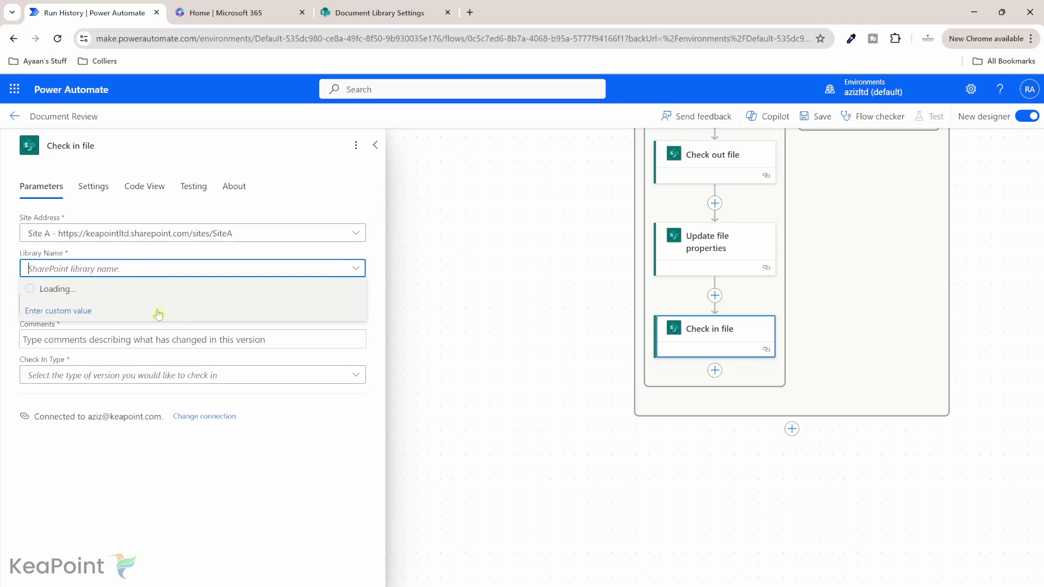
pyautogui.click(87, 292)
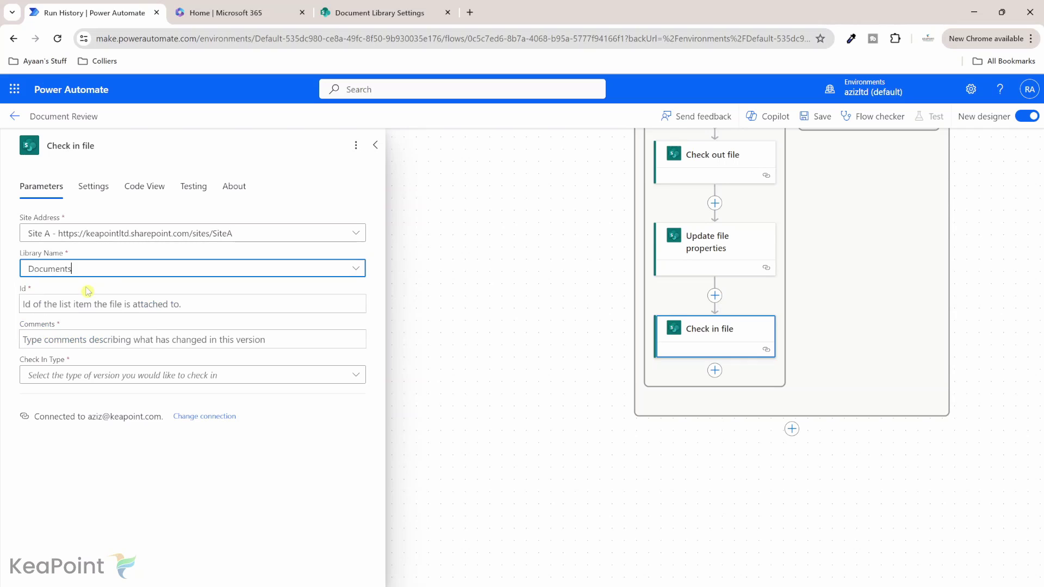
pyautogui.click(172, 304)
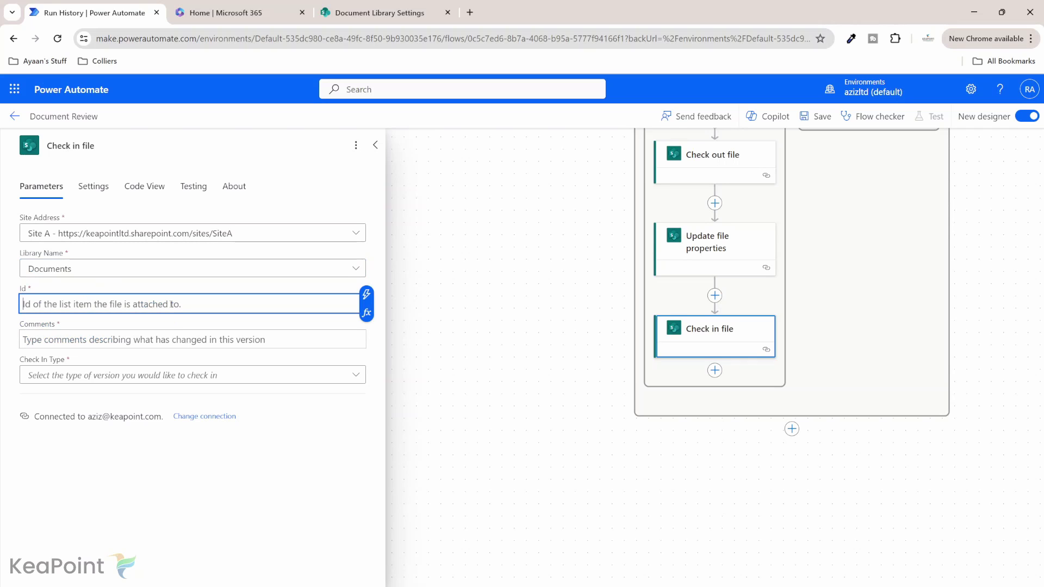
pyautogui.click(366, 294)
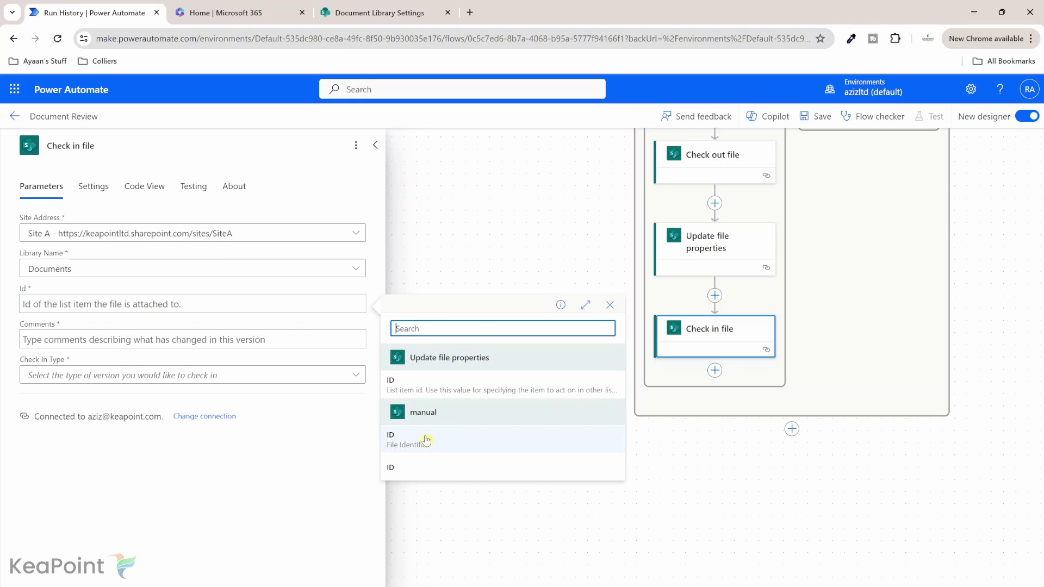
pyautogui.click(427, 439)
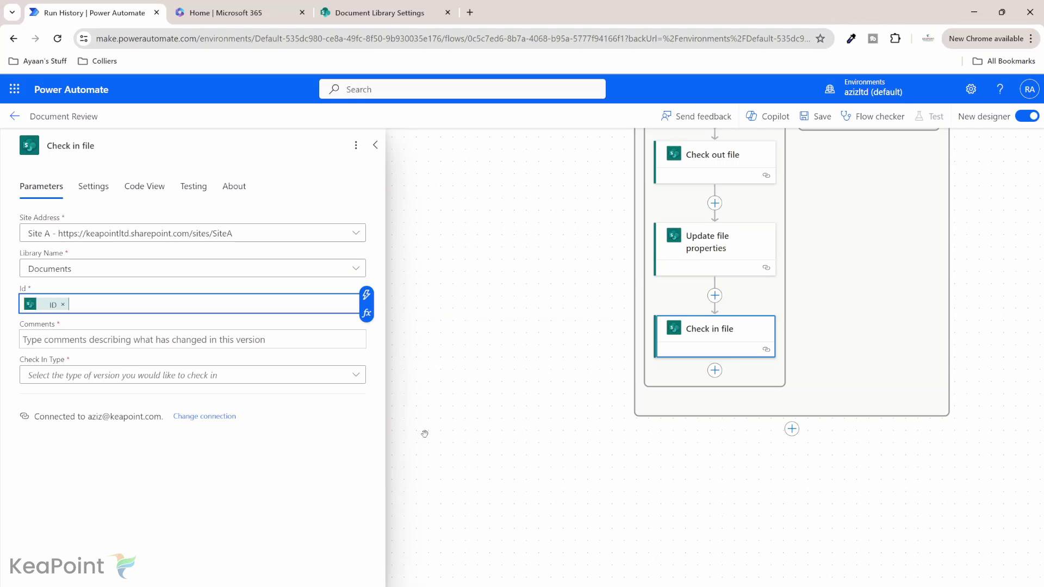
# Step: Set the check-in comment 'flow checked in the file.', choose Major version, and save the flow
pyautogui.click(106, 338)
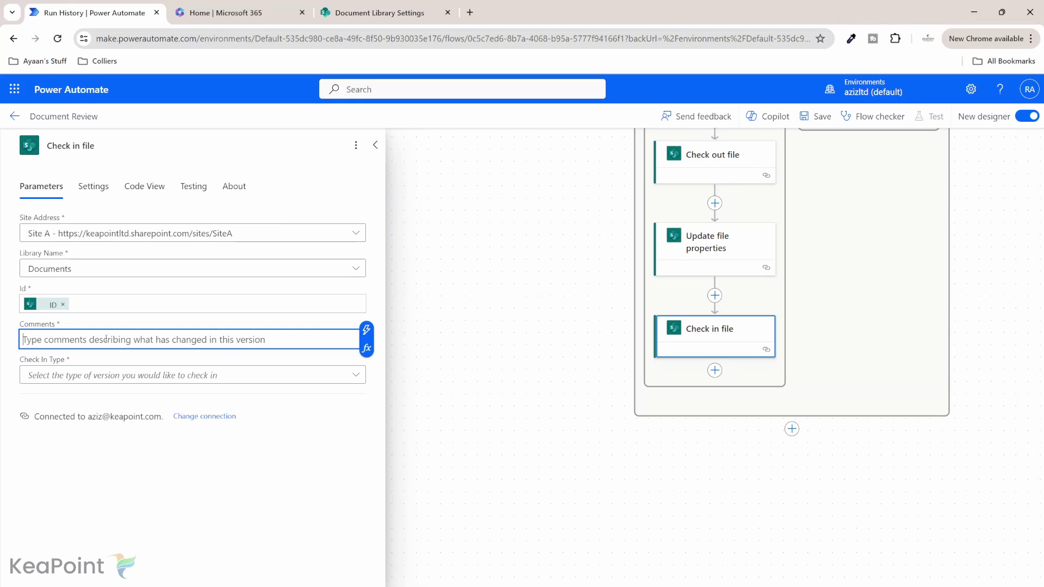
pyautogui.write('flow ch')
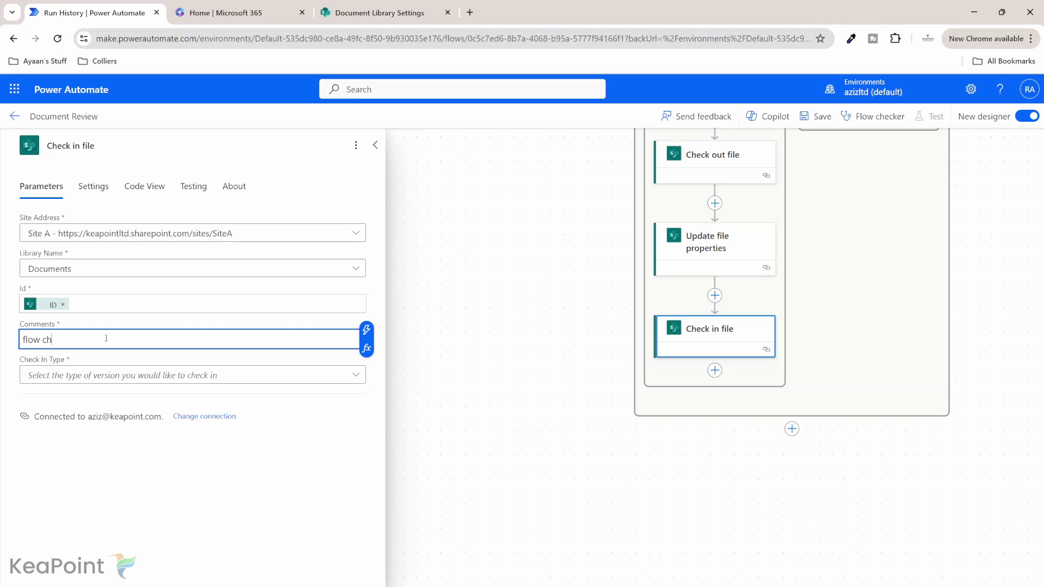
pyautogui.write('ecked in the file.')
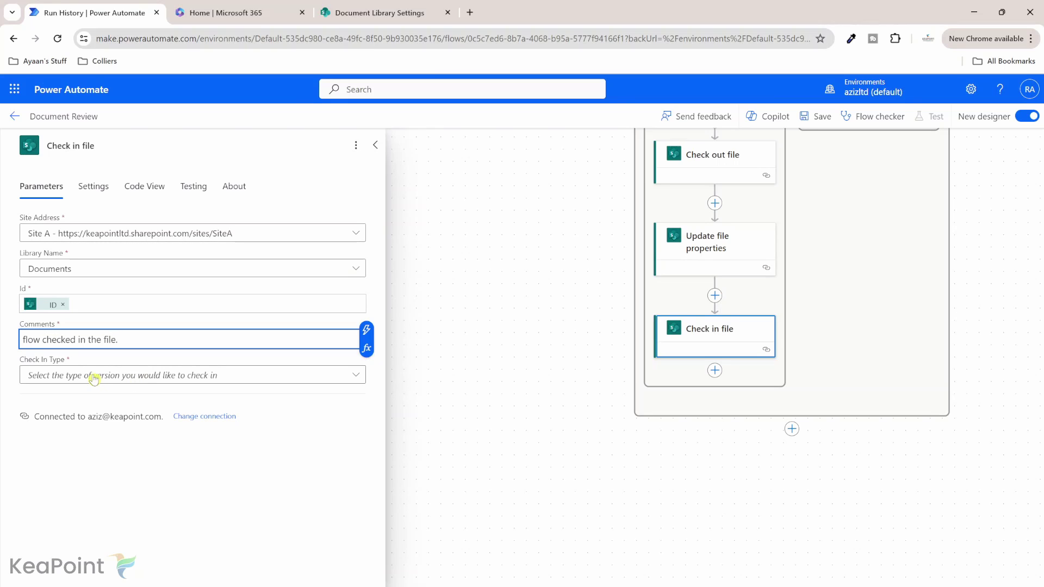
pyautogui.click(94, 377)
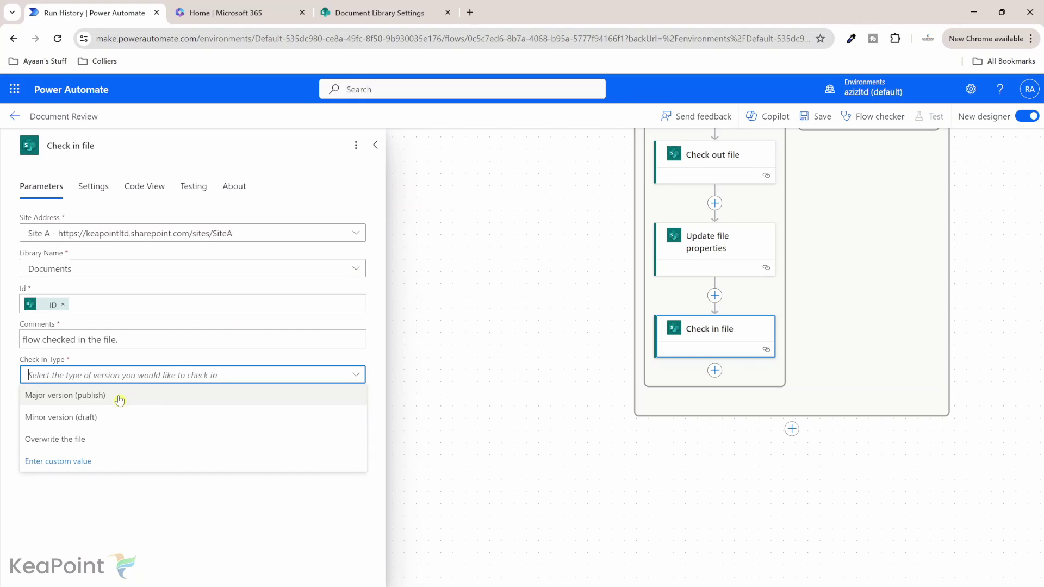
pyautogui.click(119, 401)
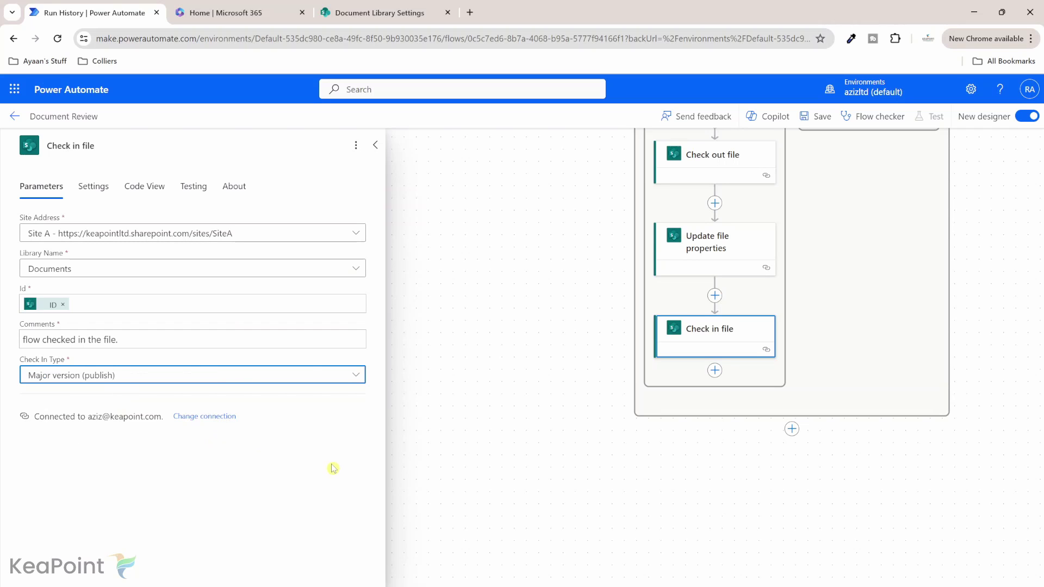
pyautogui.click(819, 119)
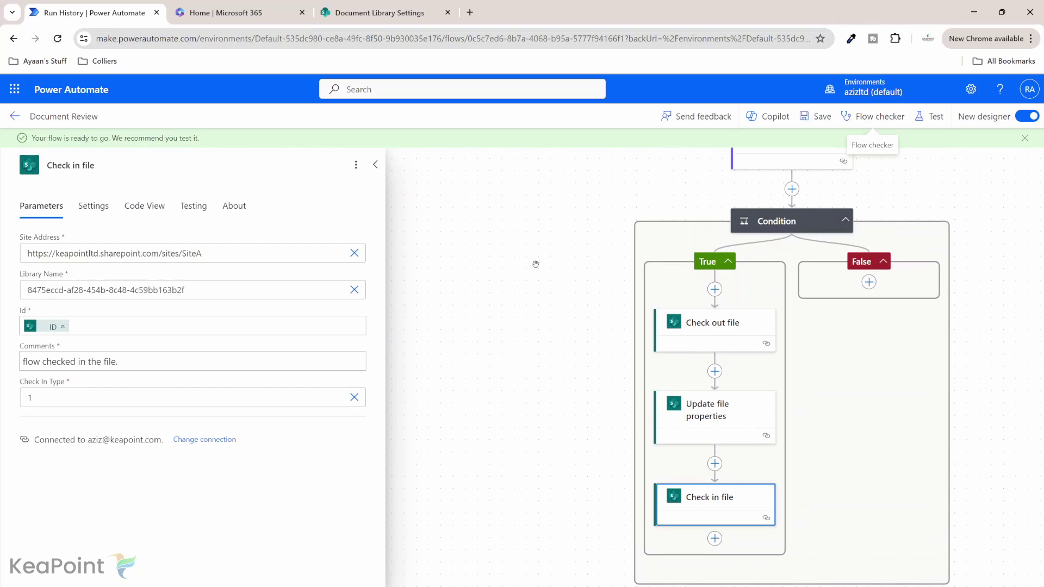
pyautogui.click(15, 116)
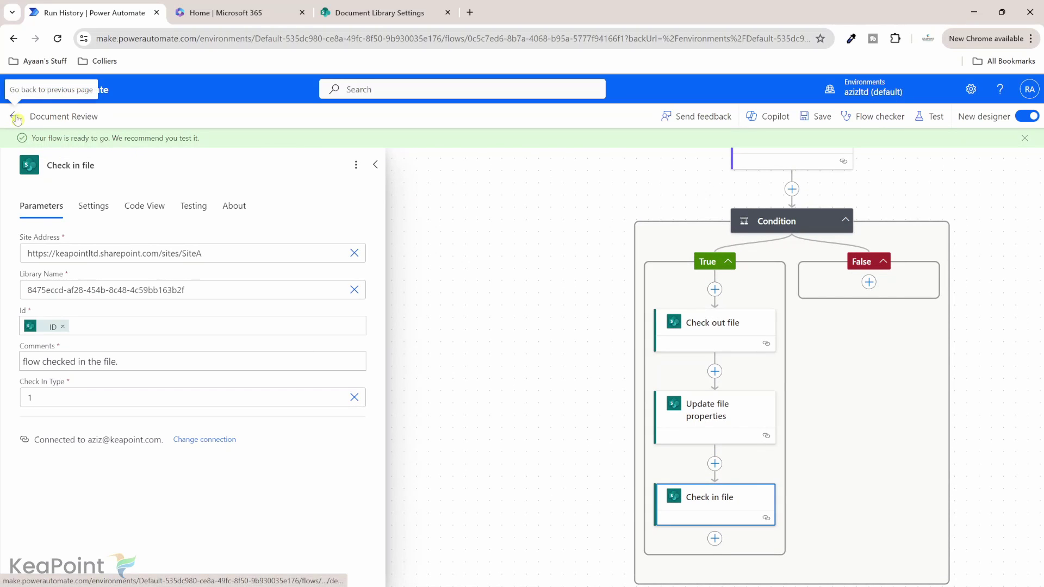
pyautogui.click(381, 6)
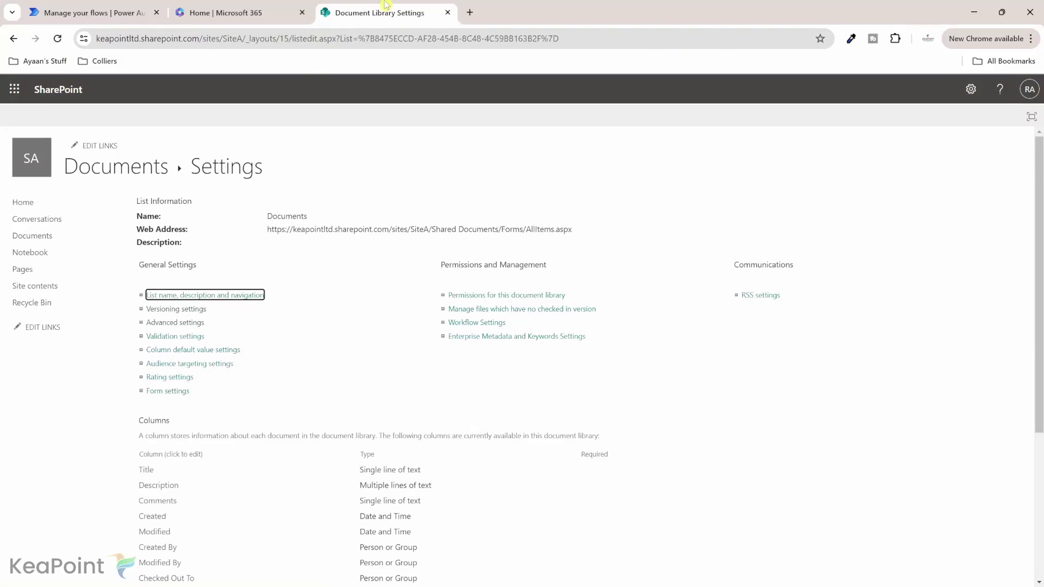
# Step: Run the Document Review flow on Document1.docx from the Site A Documents library
pyautogui.click(116, 173)
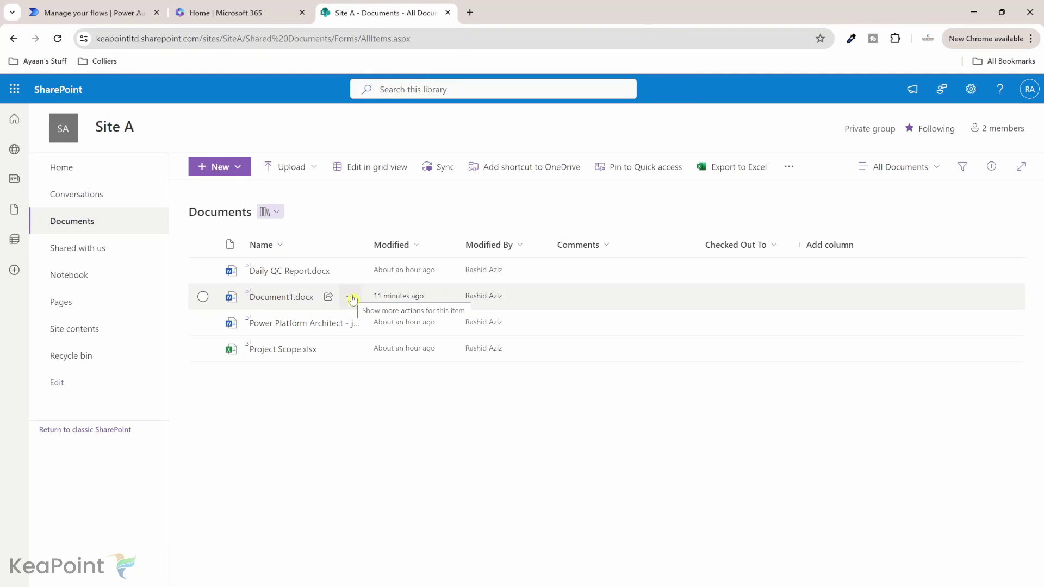
pyautogui.click(351, 298)
pyautogui.click(351, 299)
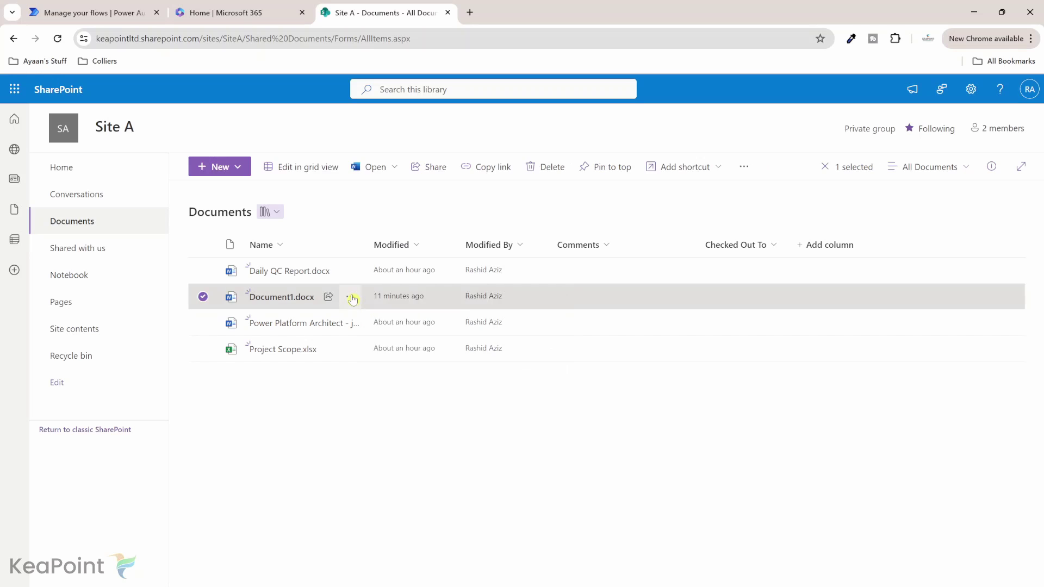
pyautogui.moveTo(421, 328)
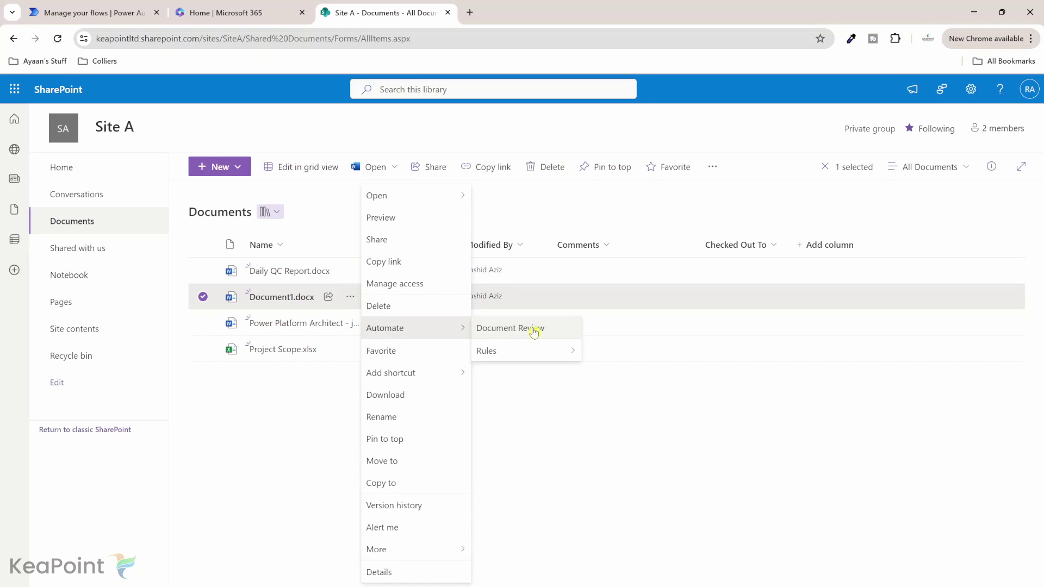
pyautogui.click(534, 333)
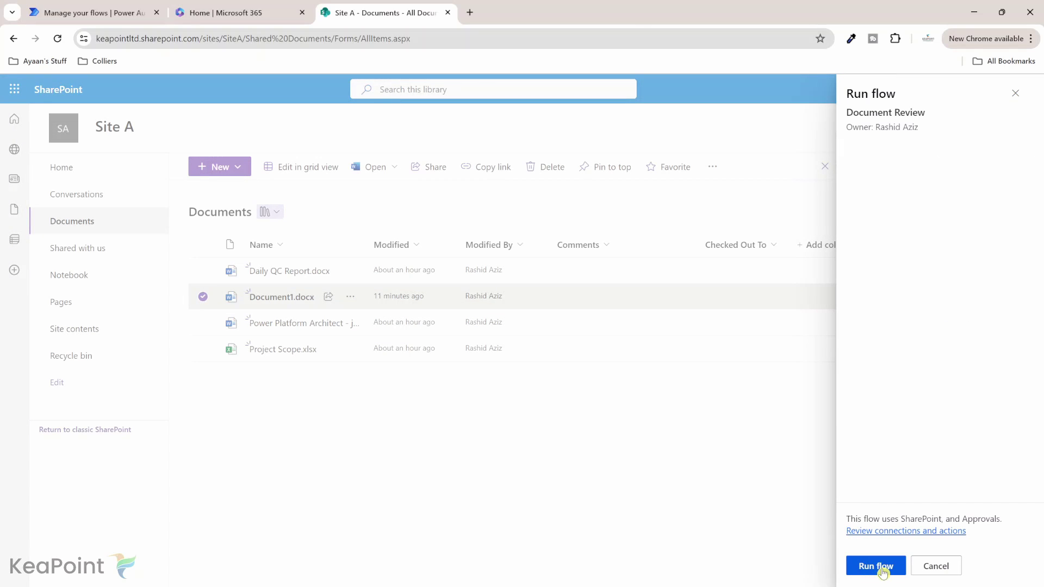
pyautogui.click(881, 567)
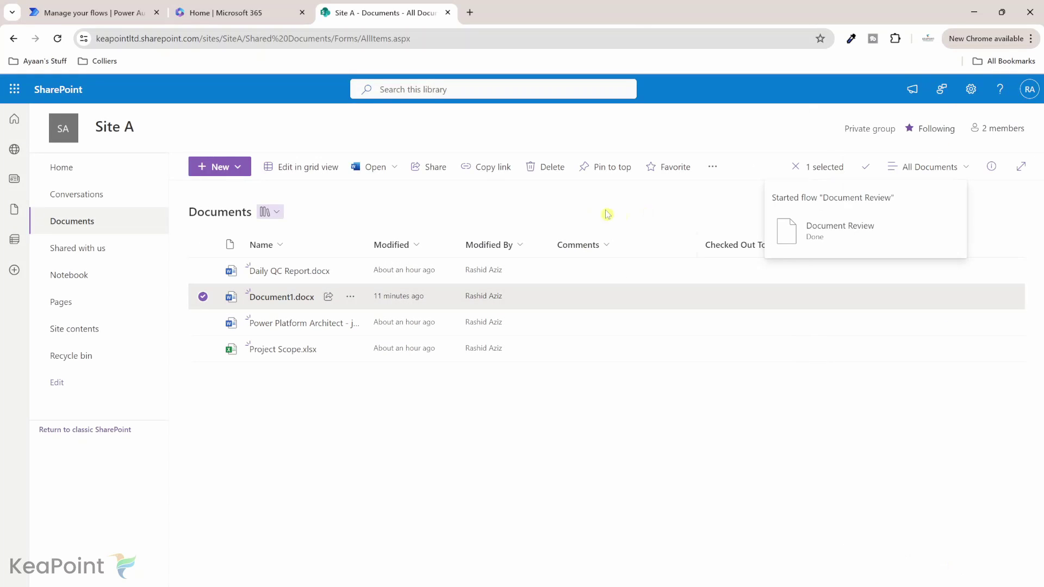
pyautogui.click(95, 7)
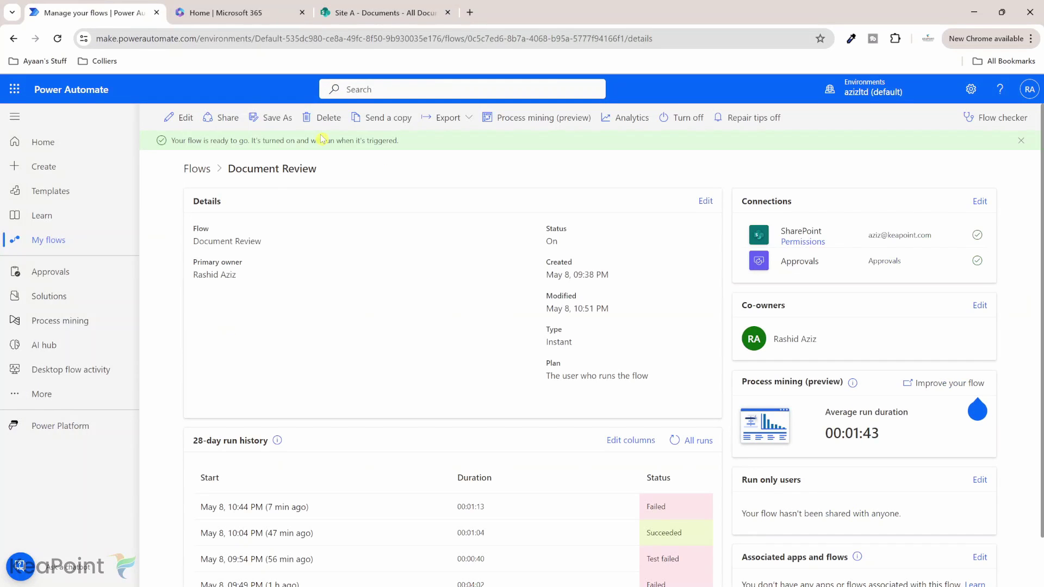
# Step: Refresh the run history and open the newest run from May 8, 10:52 PM
pyautogui.click(60, 41)
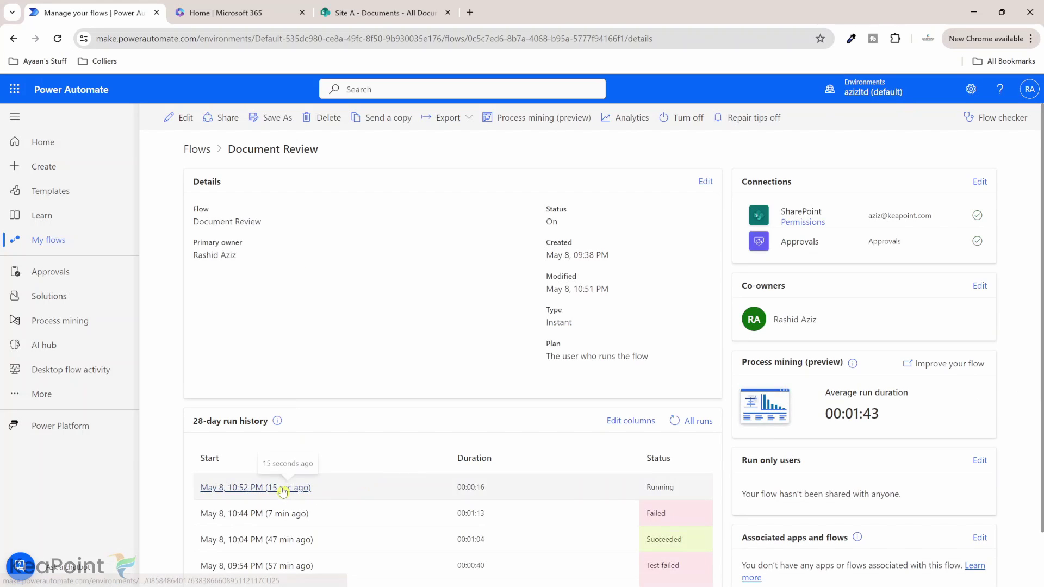
pyautogui.click(283, 488)
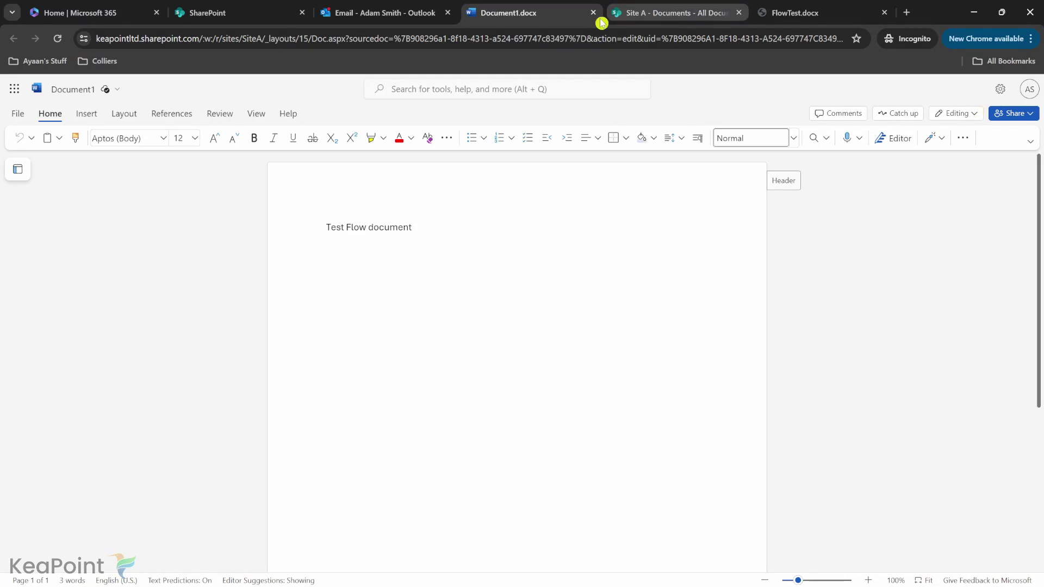
# Step: Open the Approval Test email and its linked Document1.docx in Word for the web
pyautogui.click(583, 12)
pyautogui.click(259, 212)
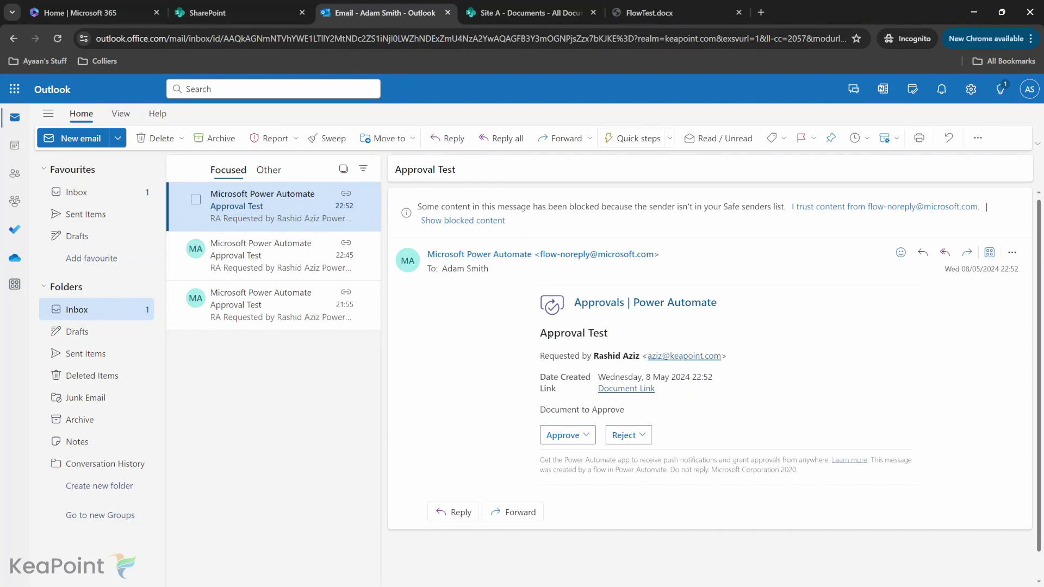
pyautogui.click(634, 389)
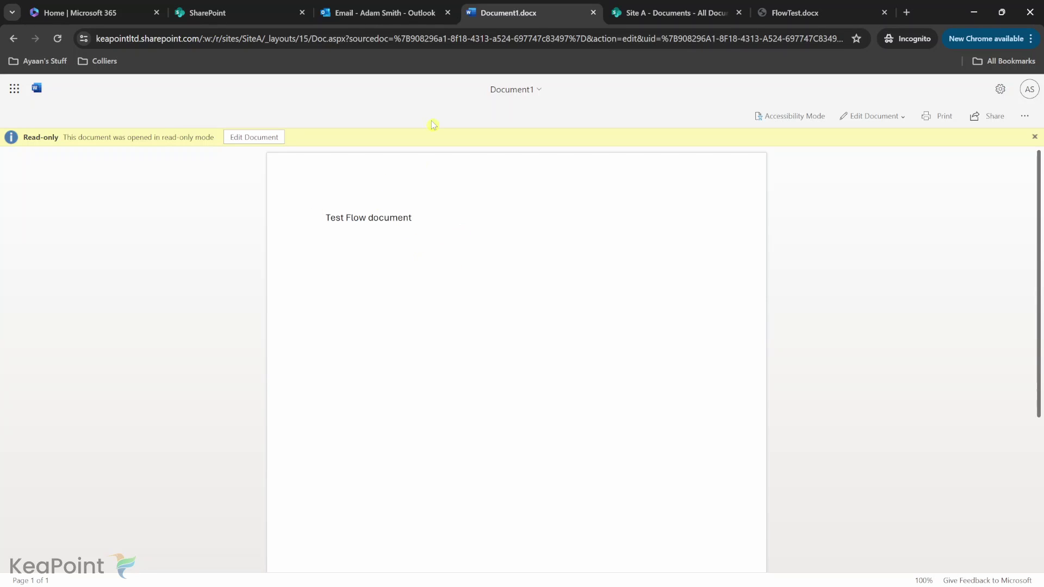
# Step: Approve the Approval Test request with the comment 'This is looking good'
pyautogui.click(403, 9)
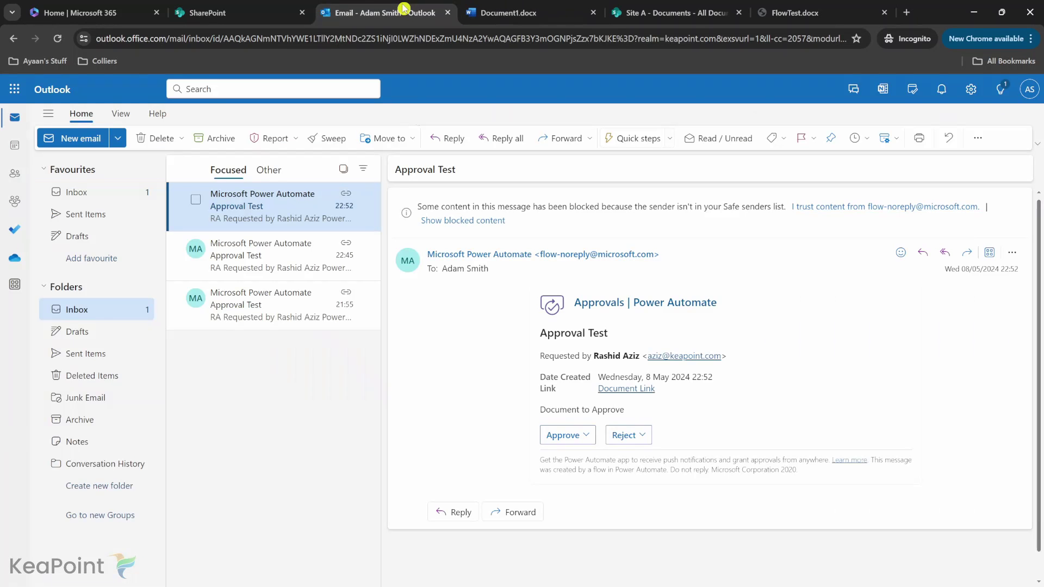
pyautogui.click(565, 435)
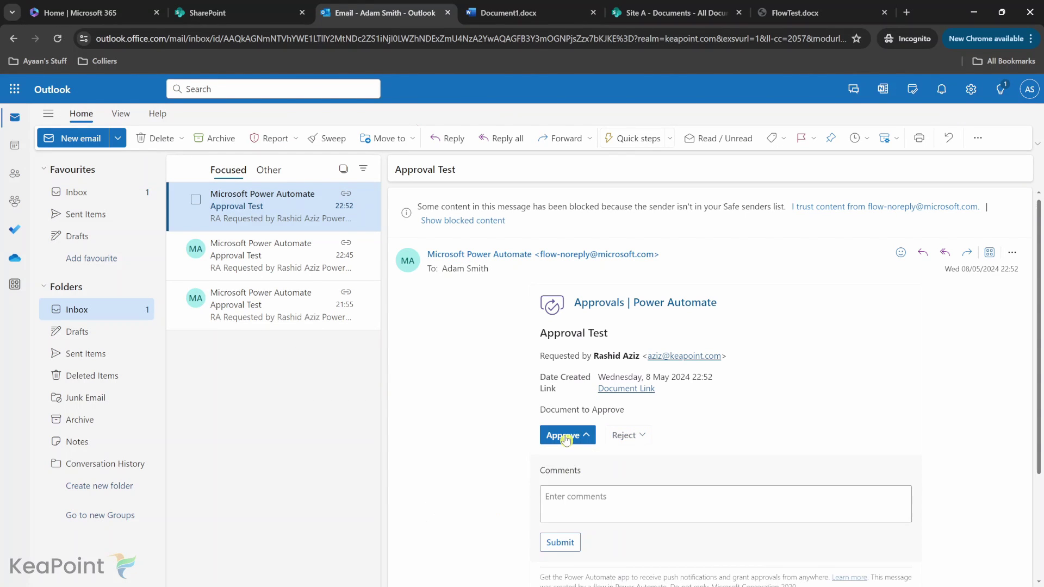
pyautogui.scroll(-3, 598, 380)
pyautogui.write('This')
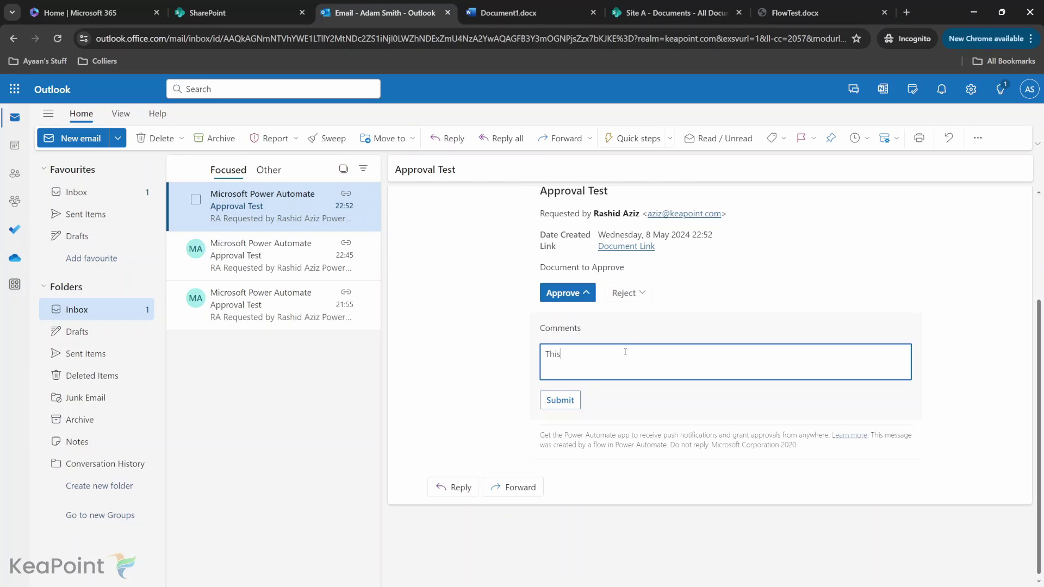
pyautogui.write(' is looking good.')
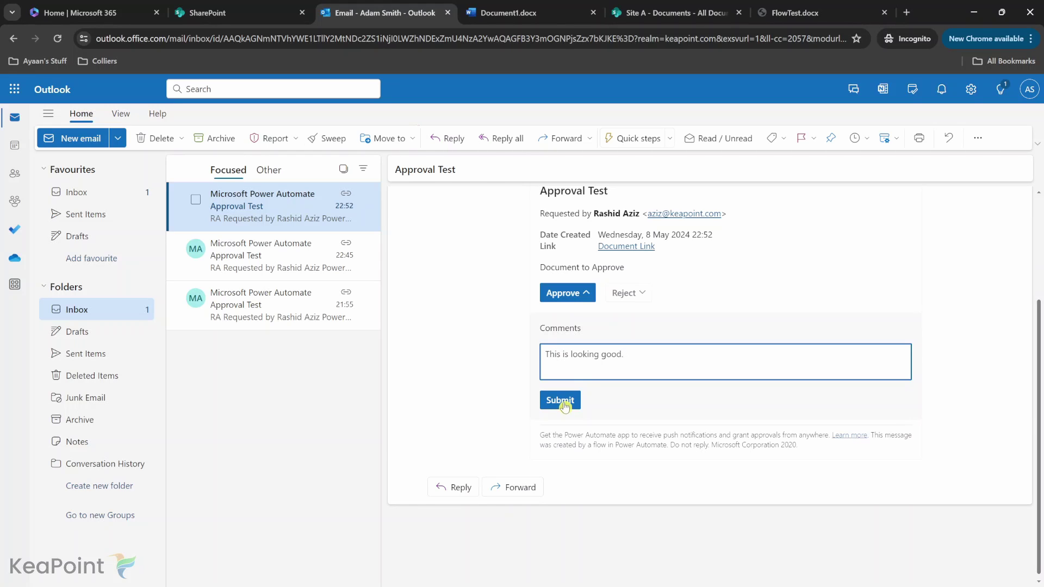
pyautogui.click(564, 404)
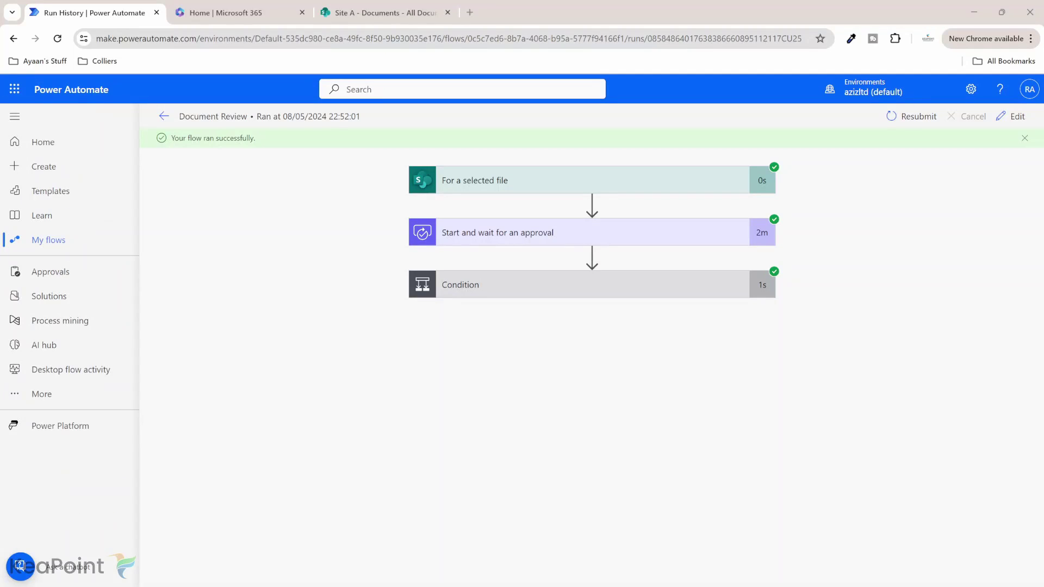
# Step: Expand the Condition and Update file properties step results of the run
pyautogui.click(576, 288)
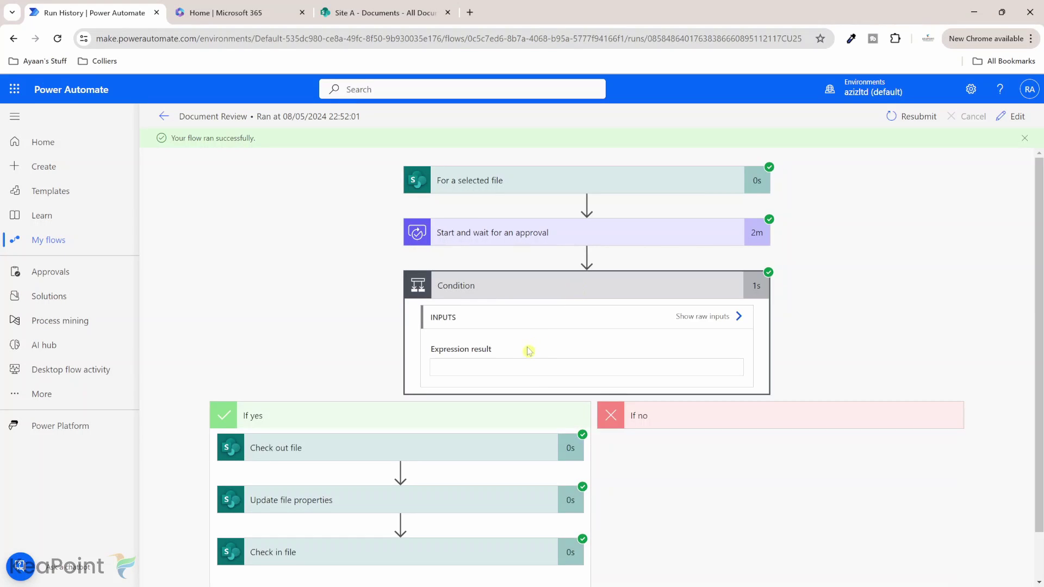
pyautogui.scroll(-1, 533, 364)
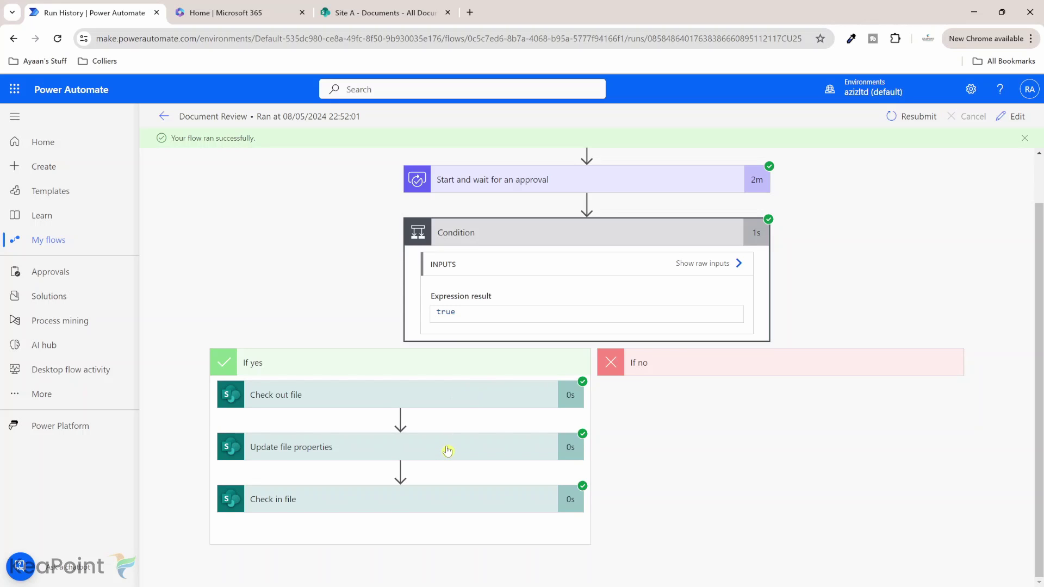
pyautogui.click(448, 450)
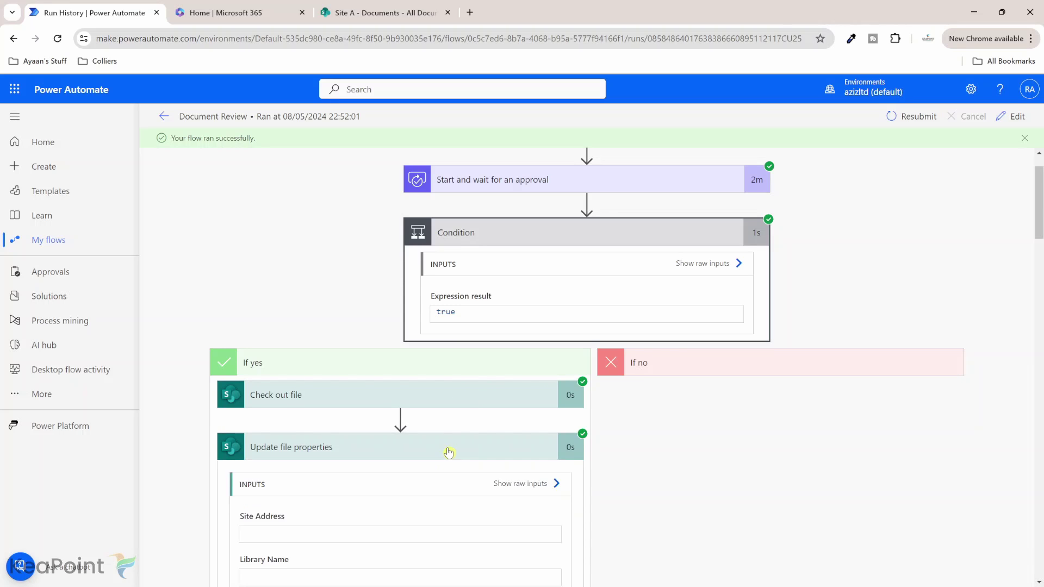
pyautogui.scroll(-6, 449, 450)
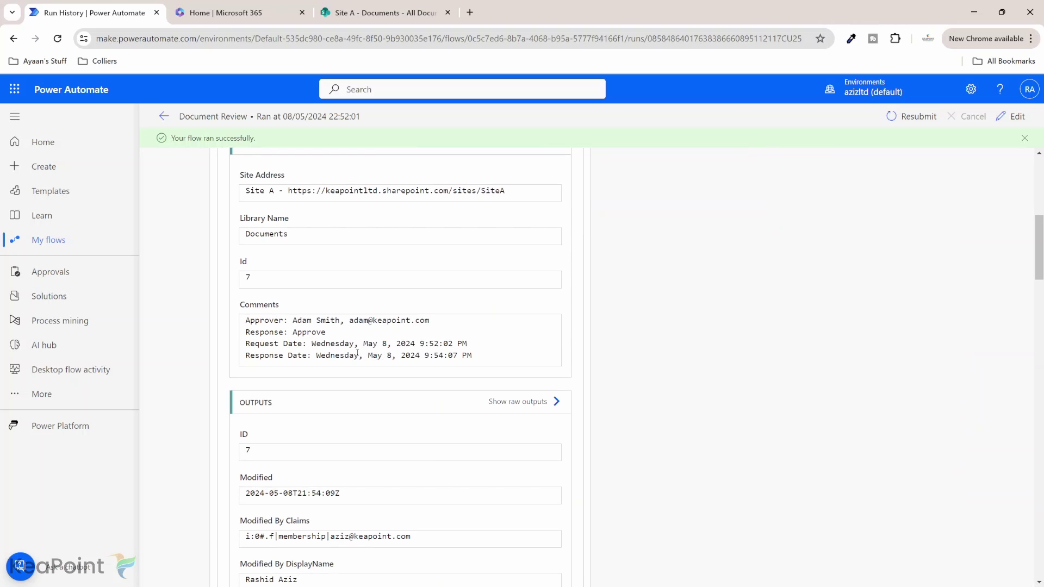
pyautogui.scroll(-2, 416, 447)
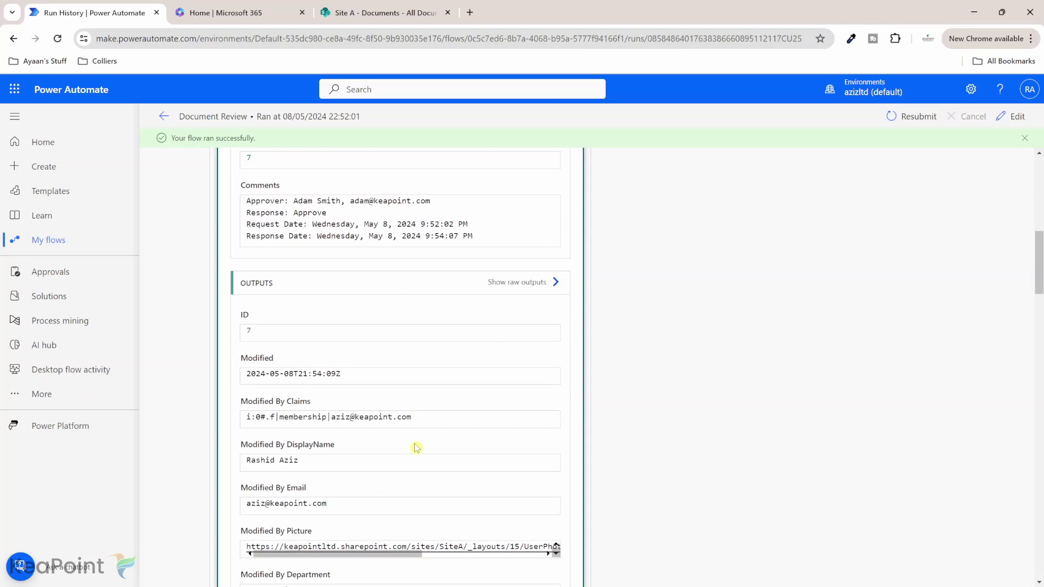
pyautogui.scroll(-2, 417, 448)
pyautogui.scroll(-15, 700, 477)
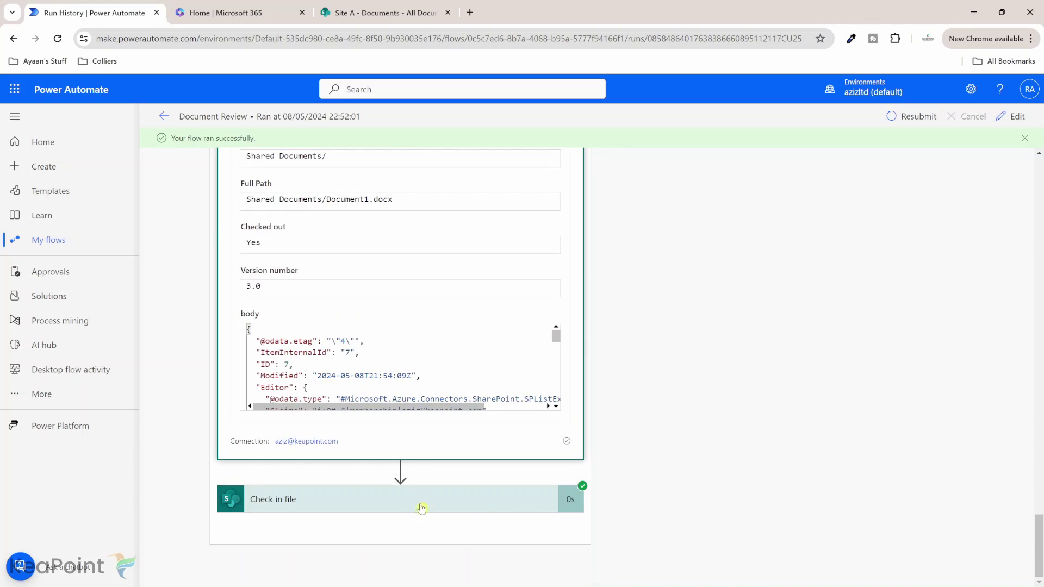
# Step: Expand the Check in file step and select its comment 'flow checked in the file.'
pyautogui.click(418, 499)
pyautogui.scroll(-5, 418, 501)
pyautogui.scroll(-2, 418, 501)
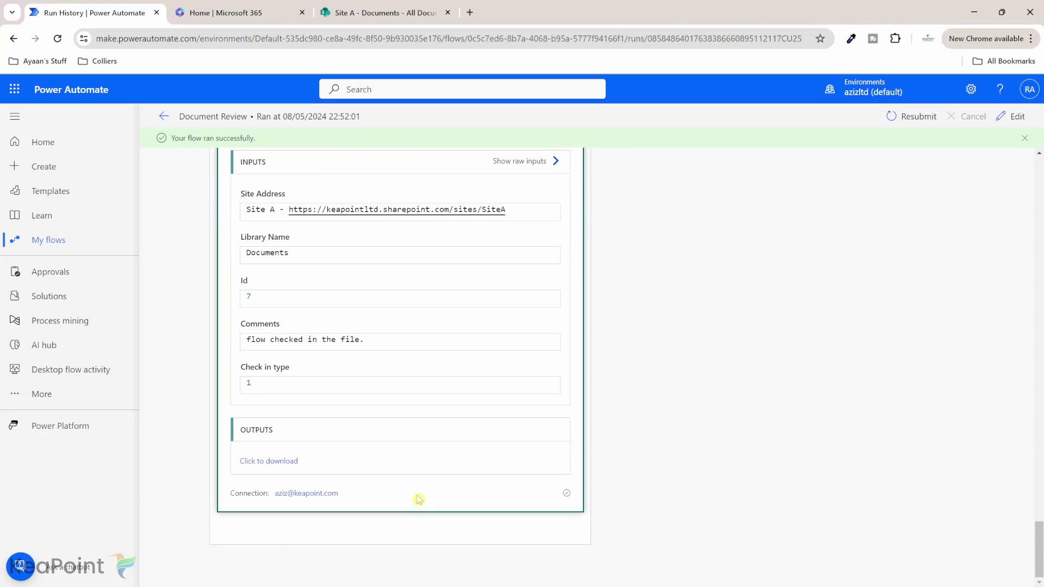
pyautogui.click(246, 338)
pyautogui.scroll(8, 629, 295)
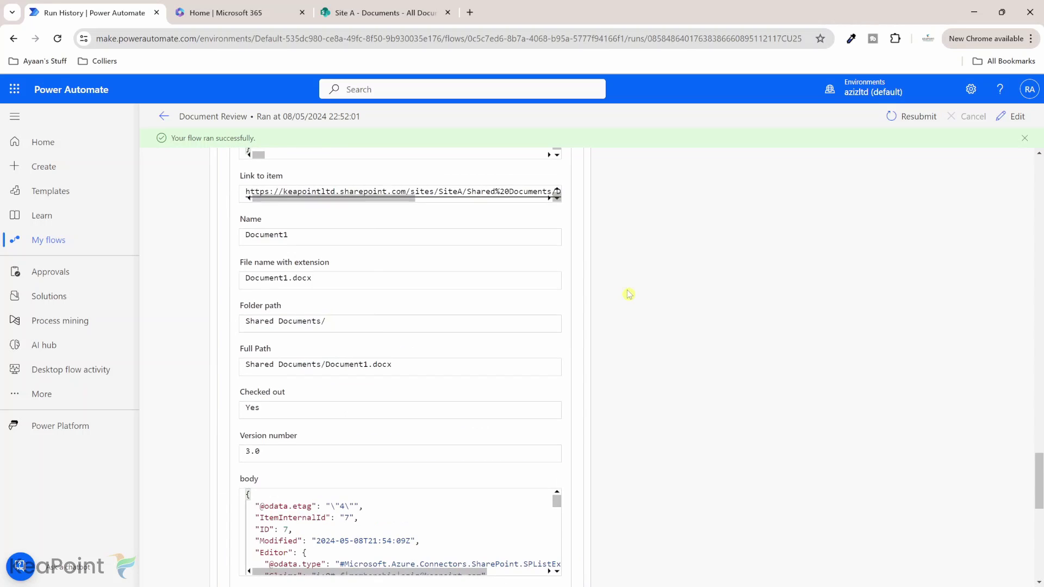
pyautogui.scroll(-5, 629, 294)
pyautogui.scroll(-4, 630, 294)
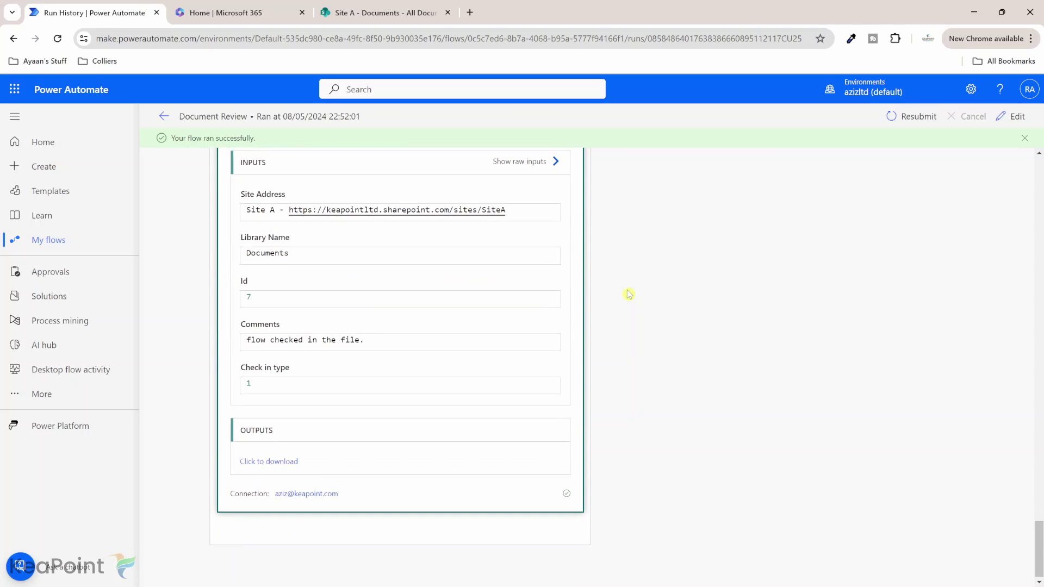
pyautogui.tripleClick(321, 340)
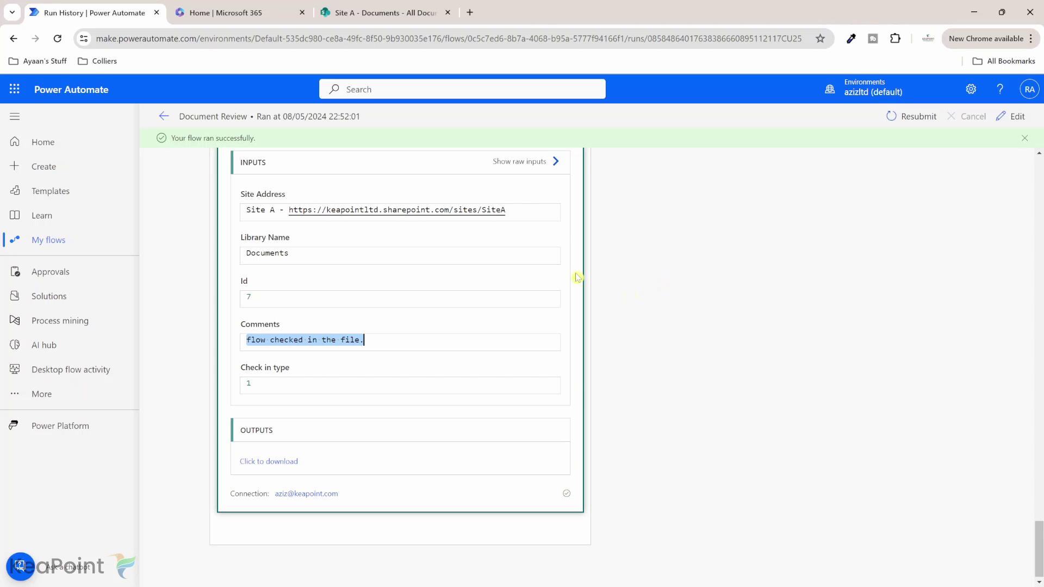
# Step: Reload the Site A Documents library and open Document1.docx's version history
pyautogui.click(398, 7)
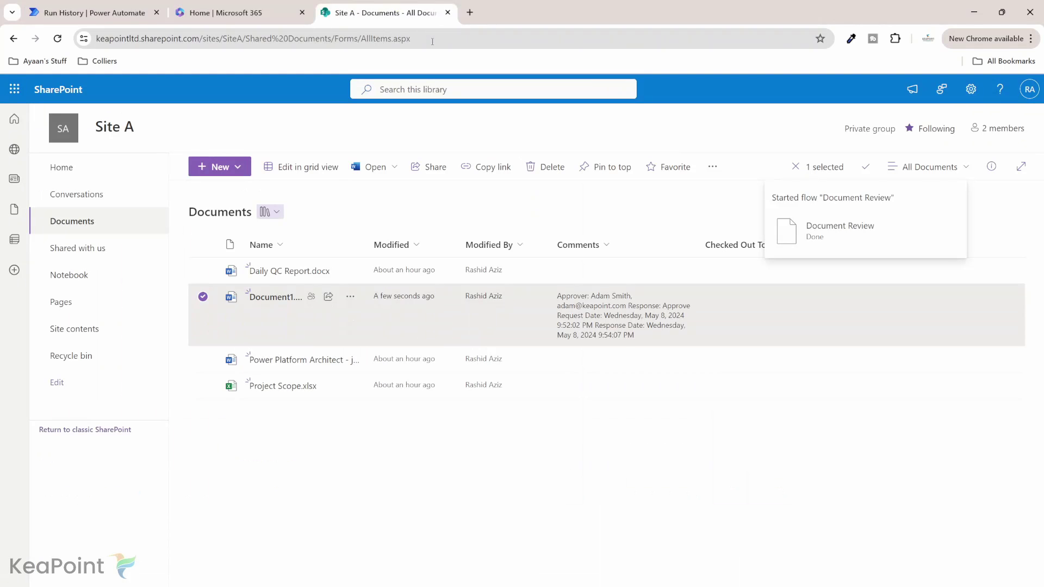
pyautogui.click(432, 37)
pyautogui.press('Return')
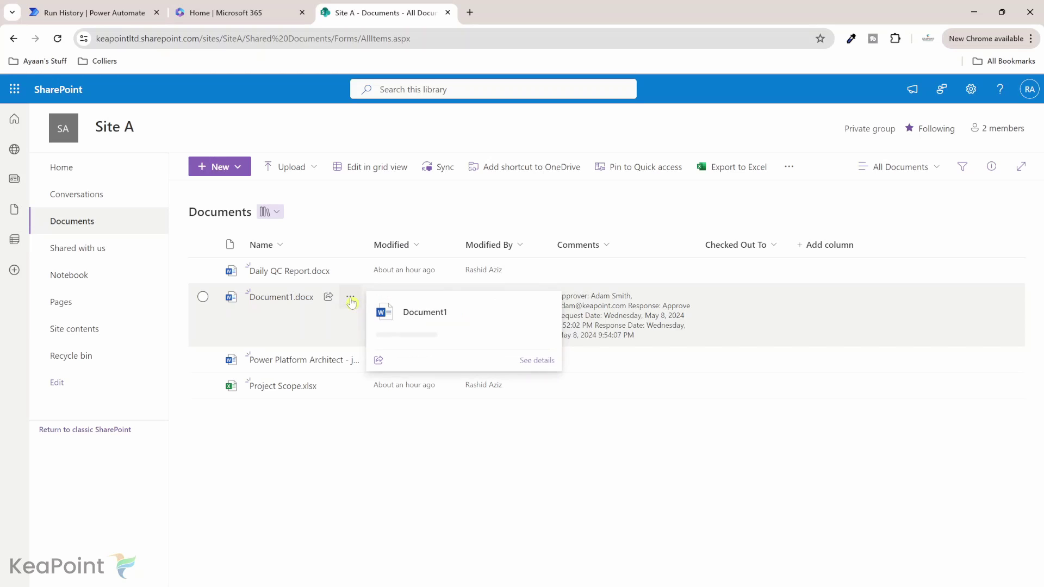
pyautogui.click(351, 299)
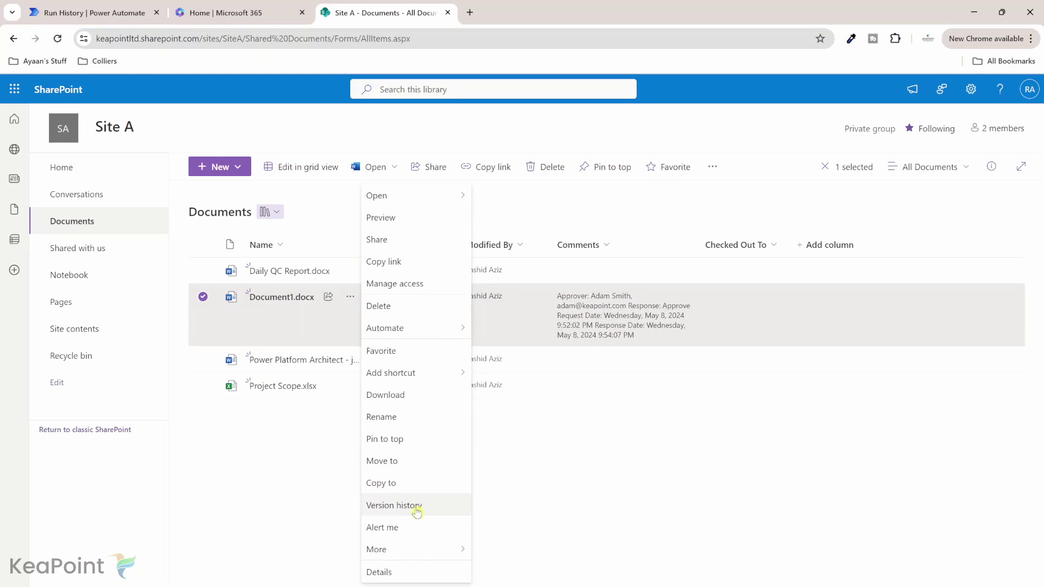
pyautogui.click(416, 509)
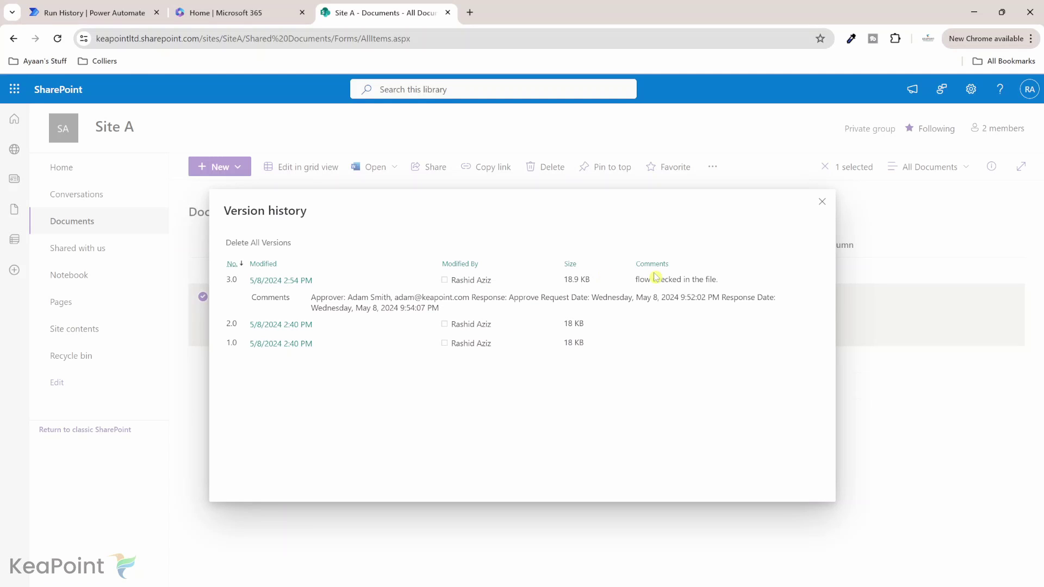
# Step: Highlight version 3.0's comment 'flow checked in the file.' and close the version history
pyautogui.moveTo(646, 278); pyautogui.dragTo(726, 279)
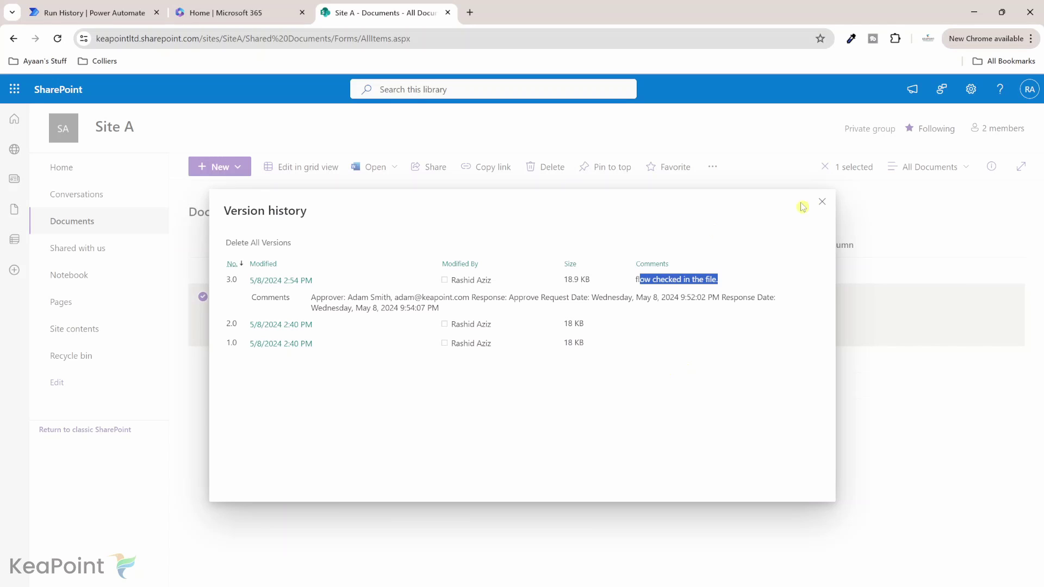
pyautogui.click(822, 203)
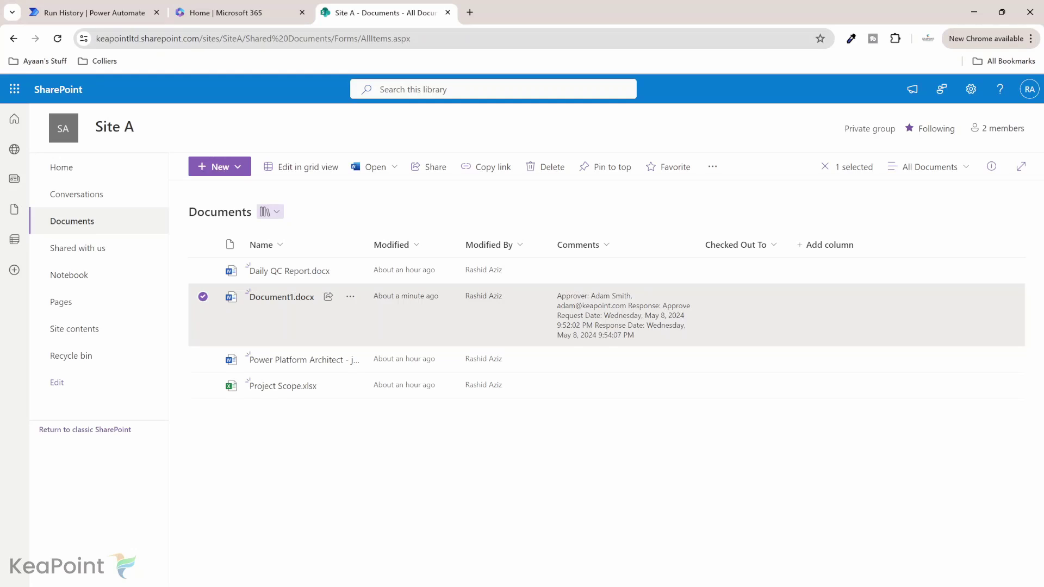